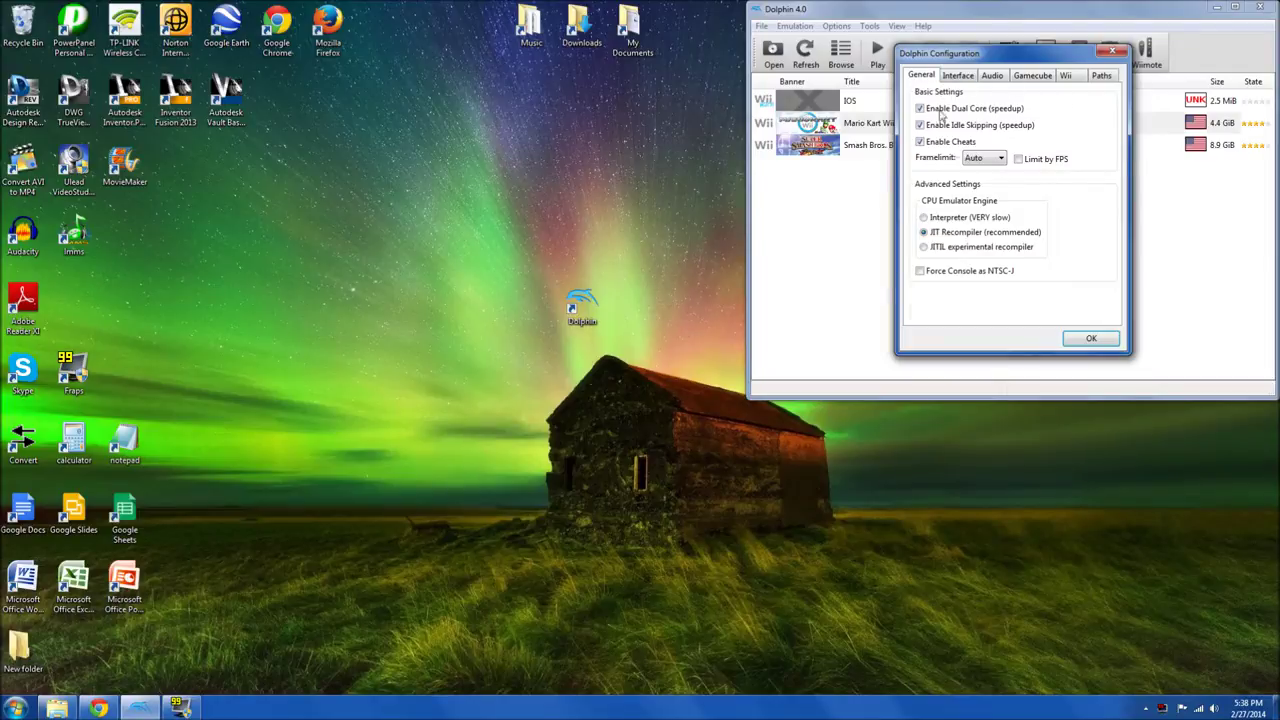
Check that Insert SD Card is enabled in the emulator's Wii settings, and close the configuration.
click(1065, 77)
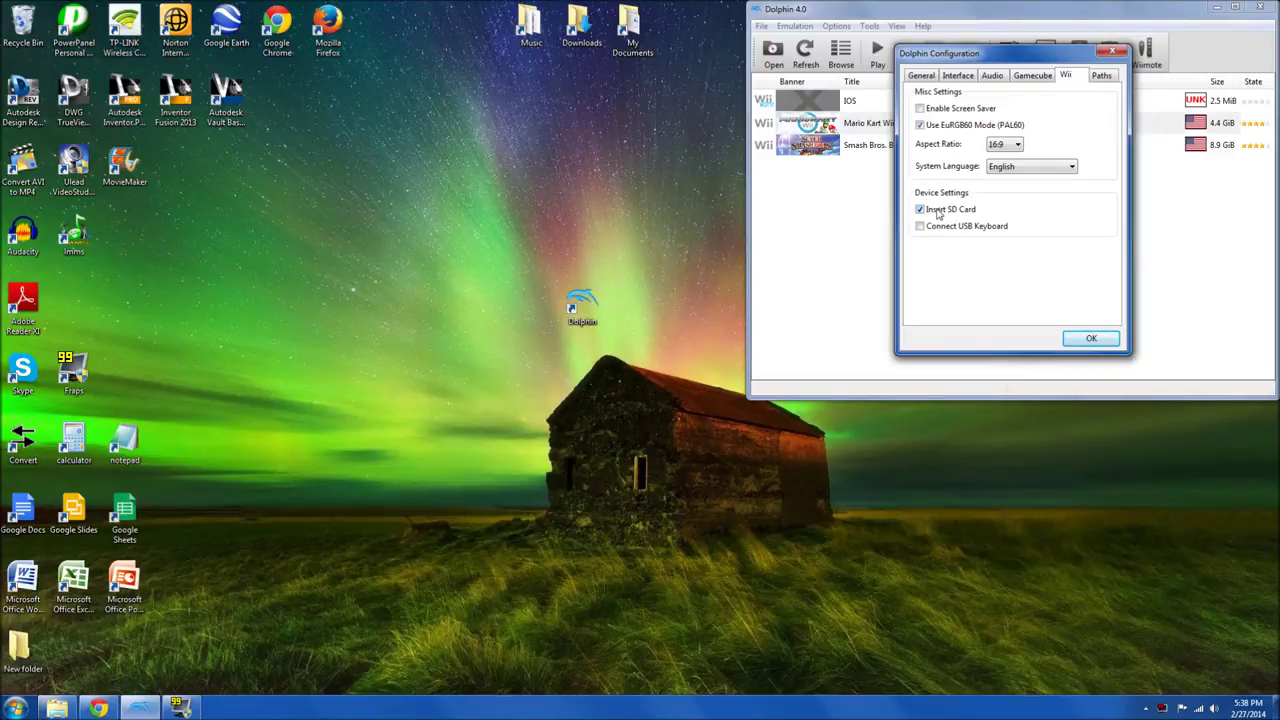
click(1089, 339)
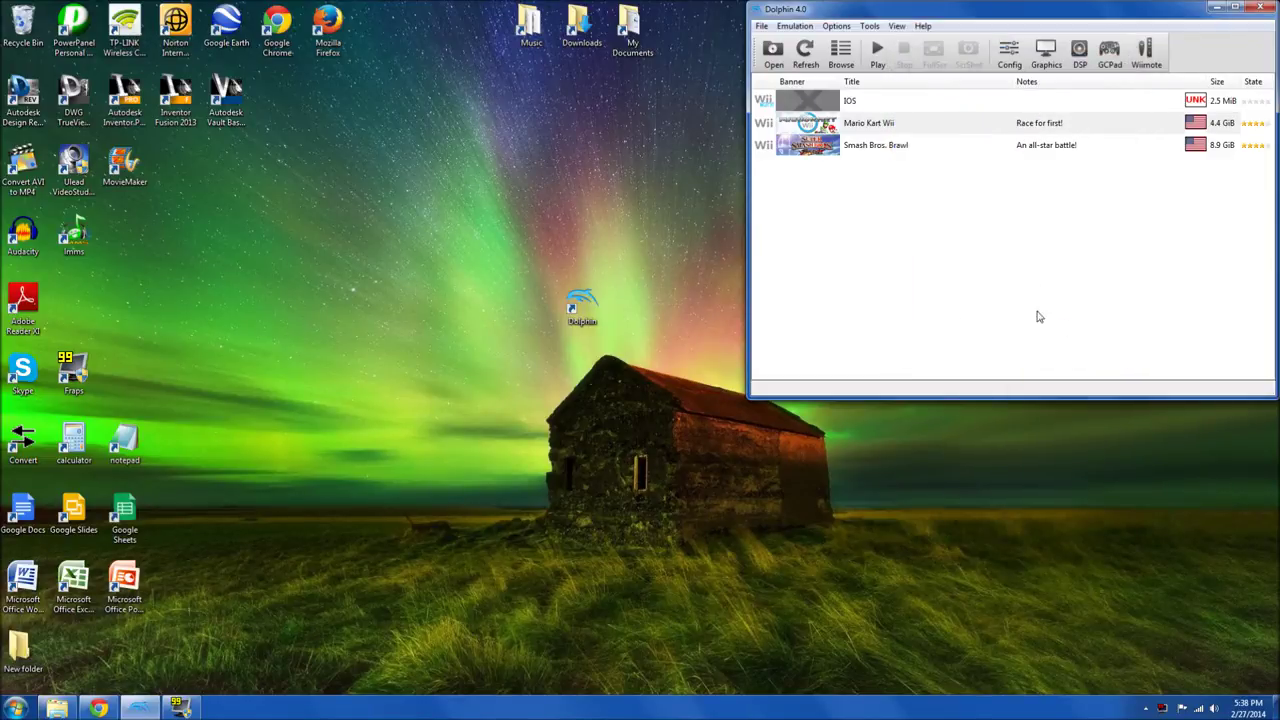
Switch to Computer Management by searching for "computer" and show Disk Management.
key(super)
text(computer)
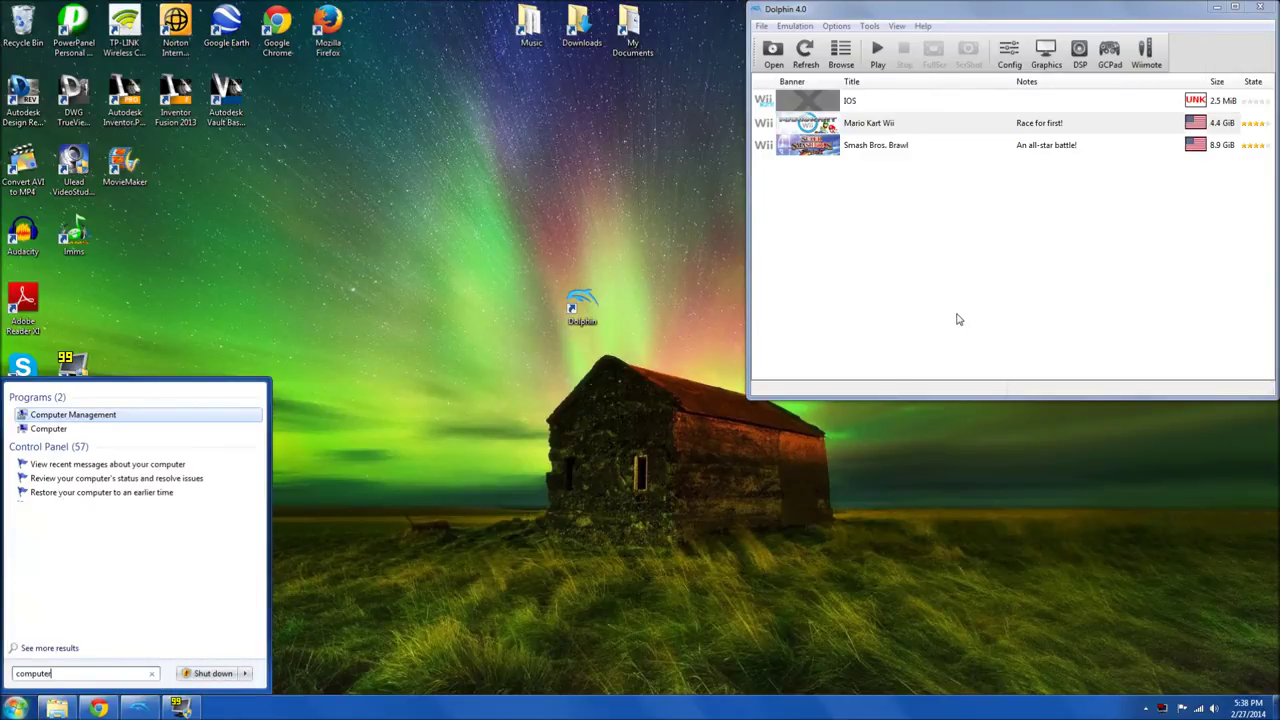
click(184, 414)
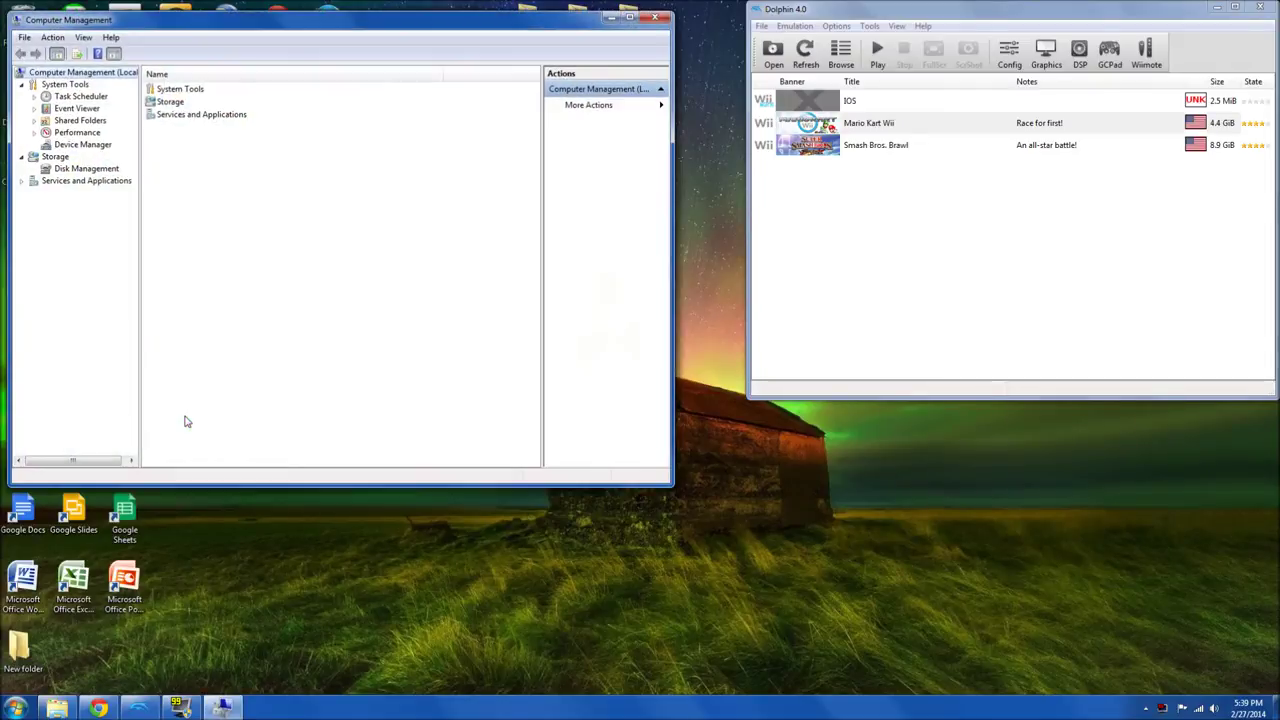
click(66, 170)
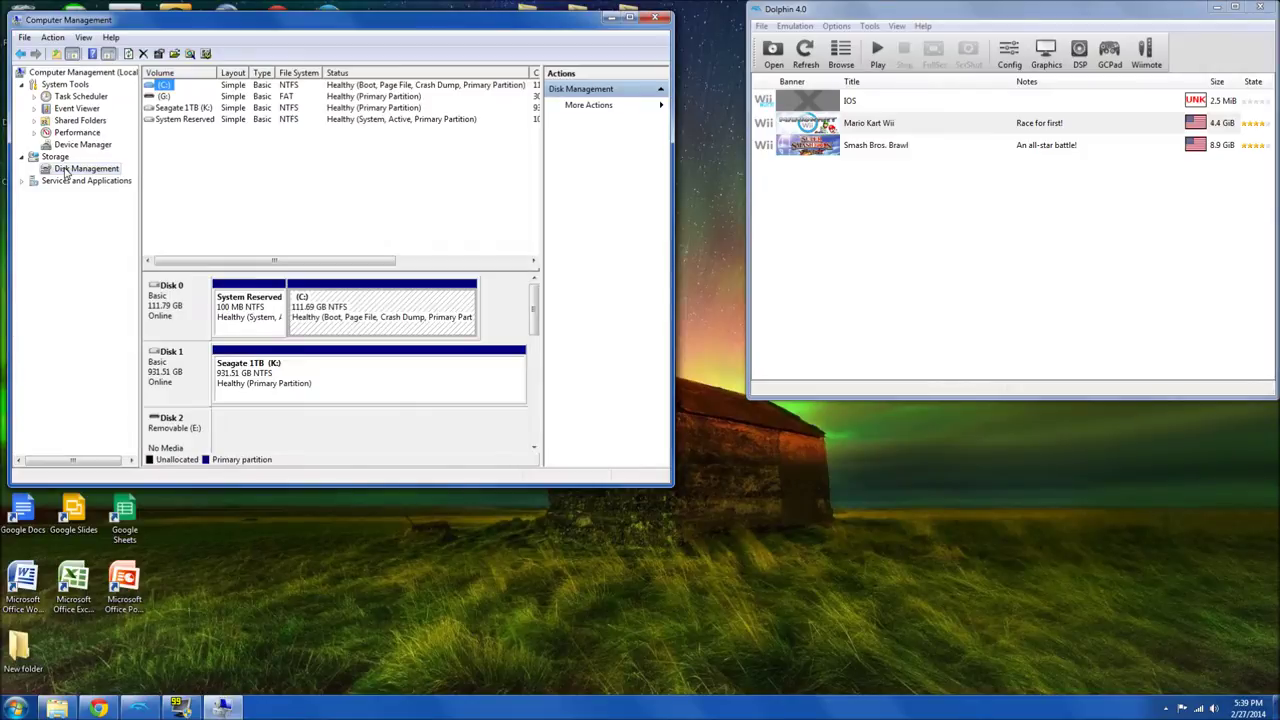
Create a fixed-size 64 MB virtual hard disk named sd.raw in the Dolphin Emulator's Wii documents folder.
click(48, 38)
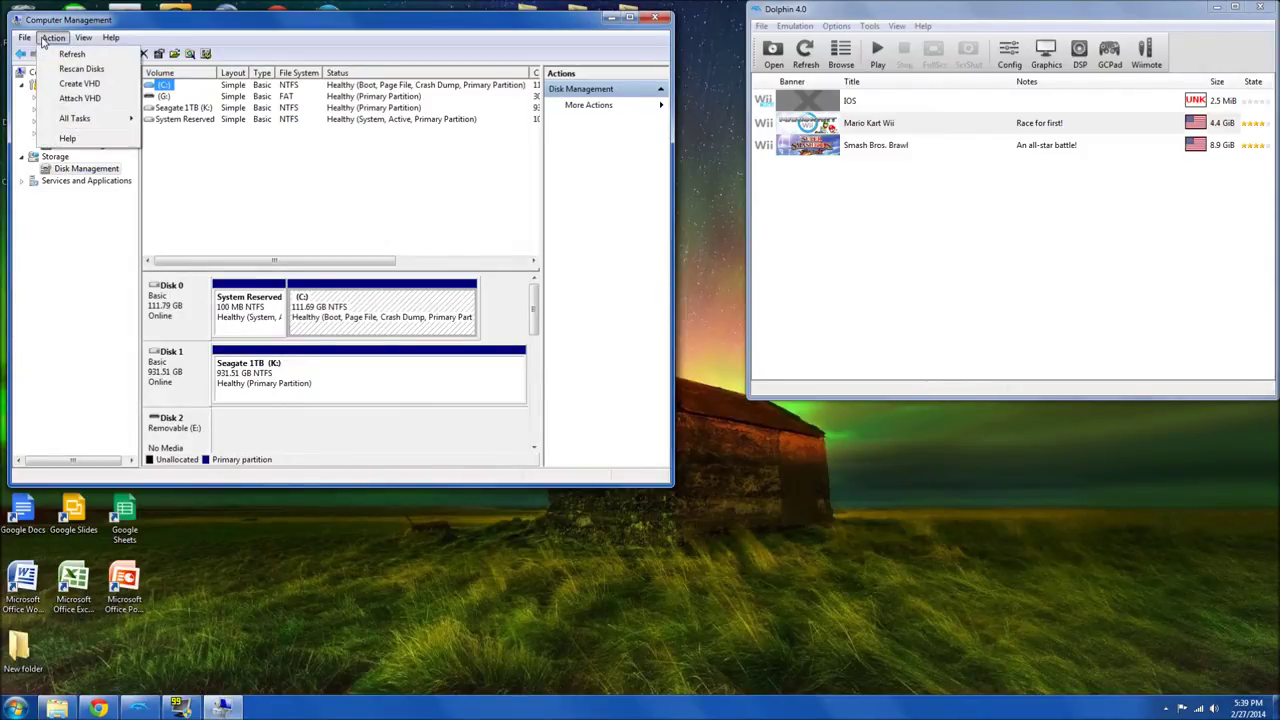
click(78, 88)
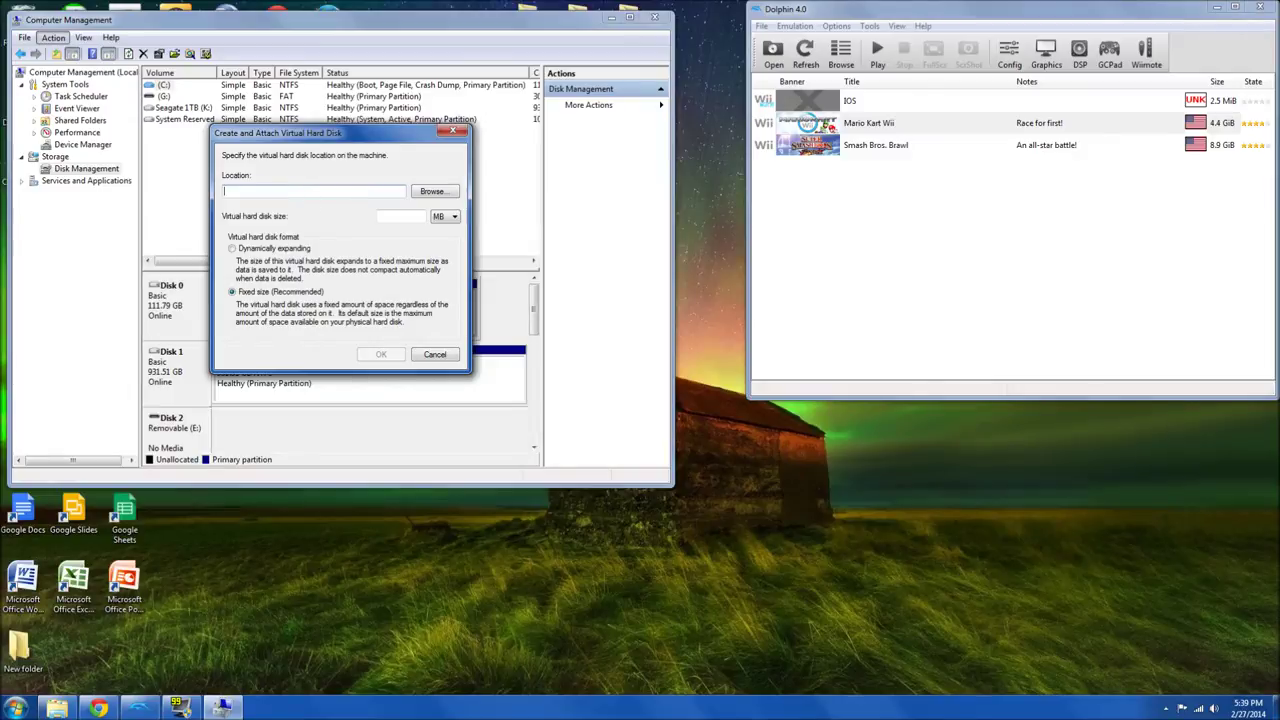
click(433, 192)
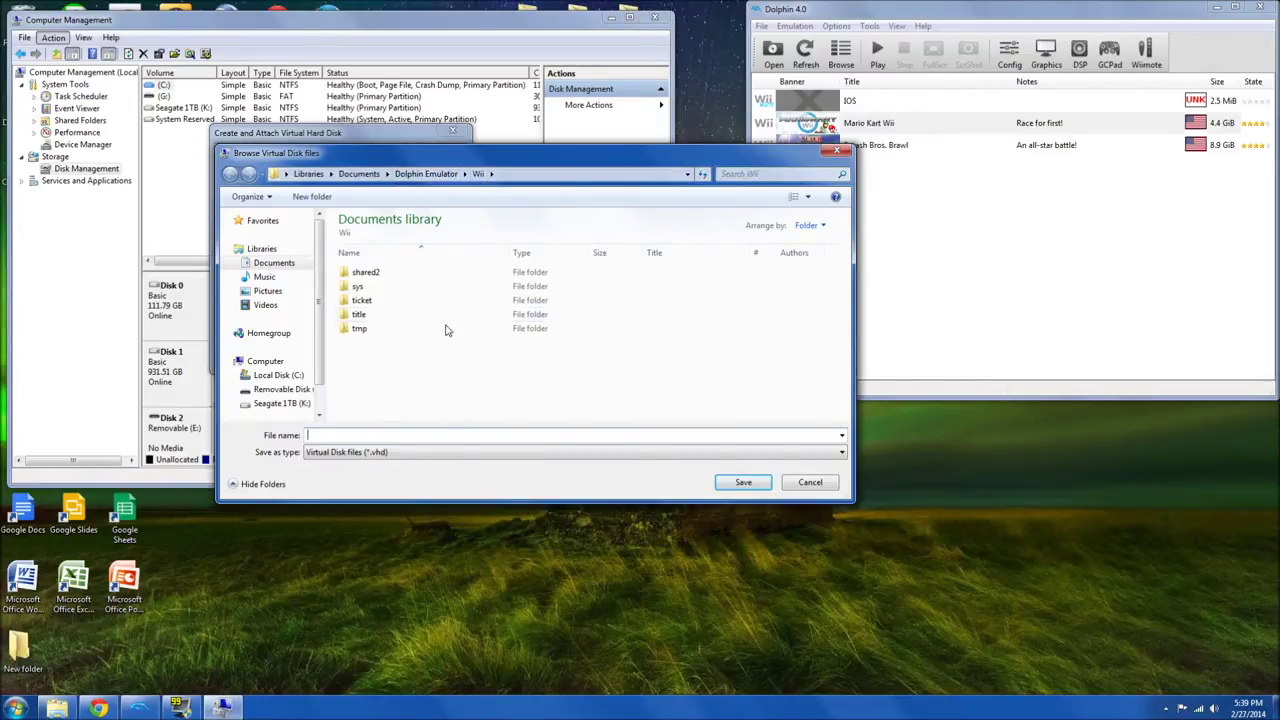
text(sd.raw)
click(760, 486)
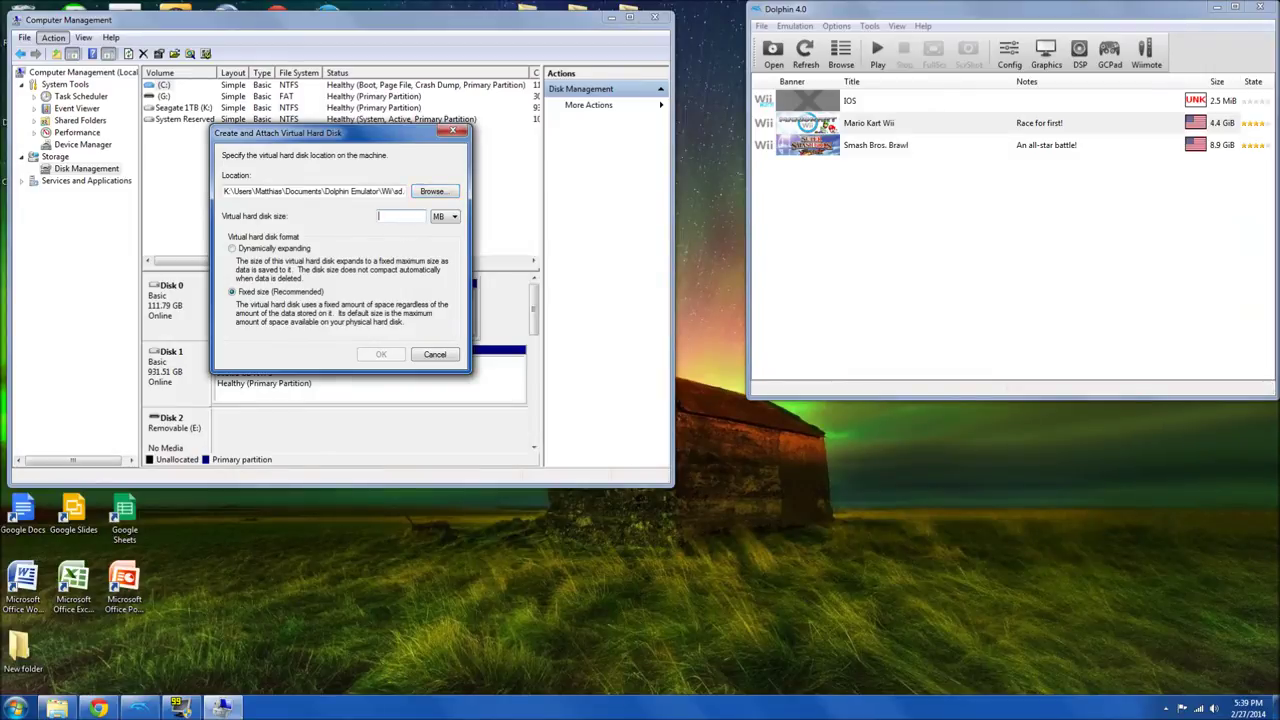
text(64)
click(370, 357)
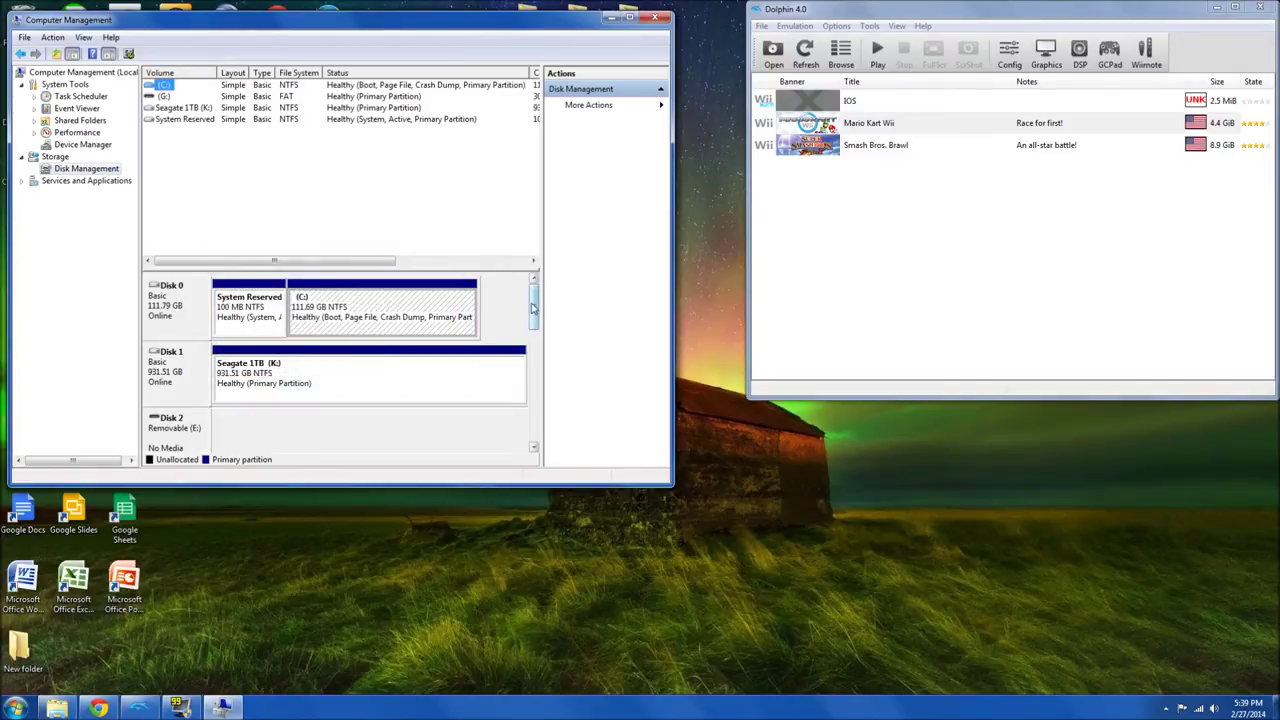
Initialize the unallocated 64 MB Disk 6 with the MBR partition style.
drag(533, 308, 531, 377)
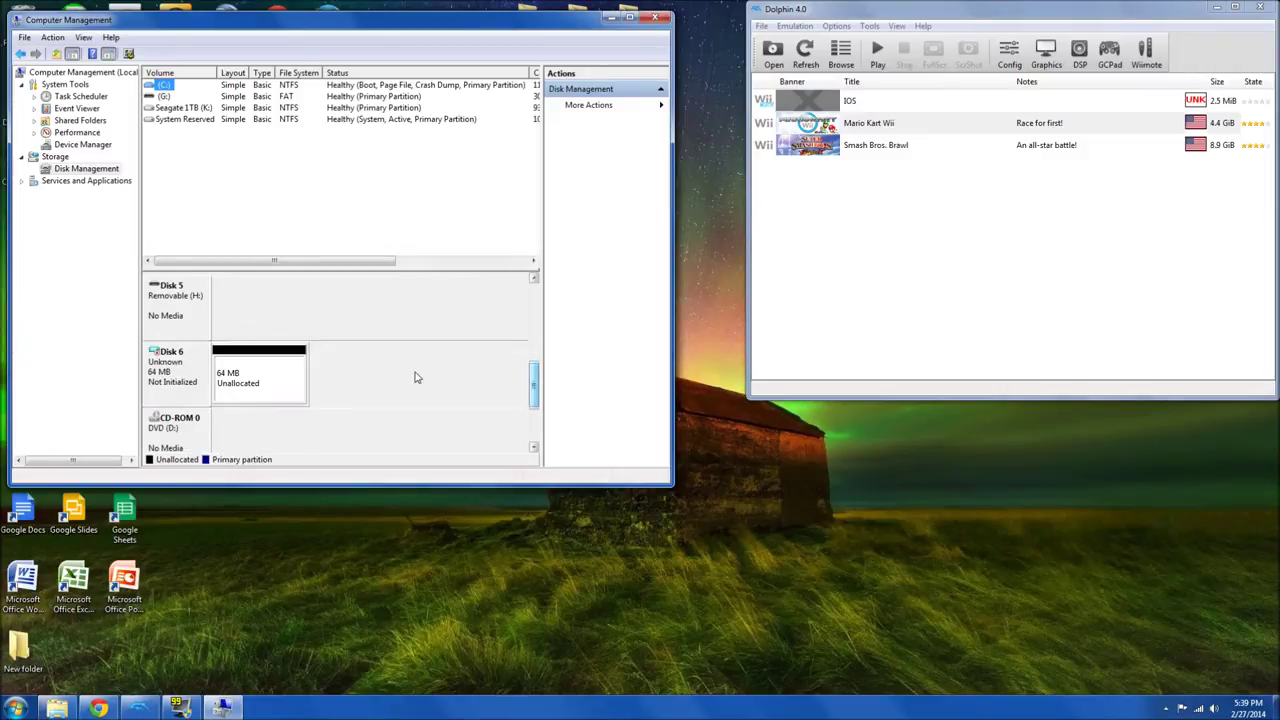
right_click(236, 373)
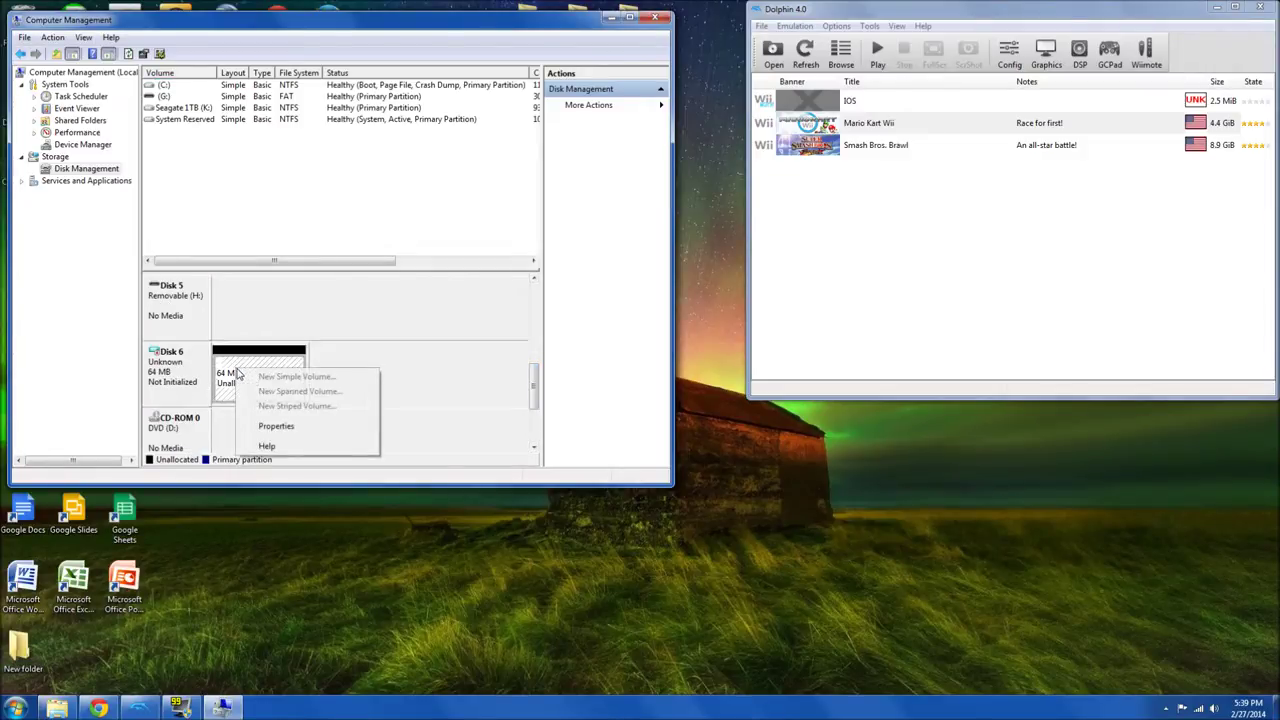
right_click(155, 352)
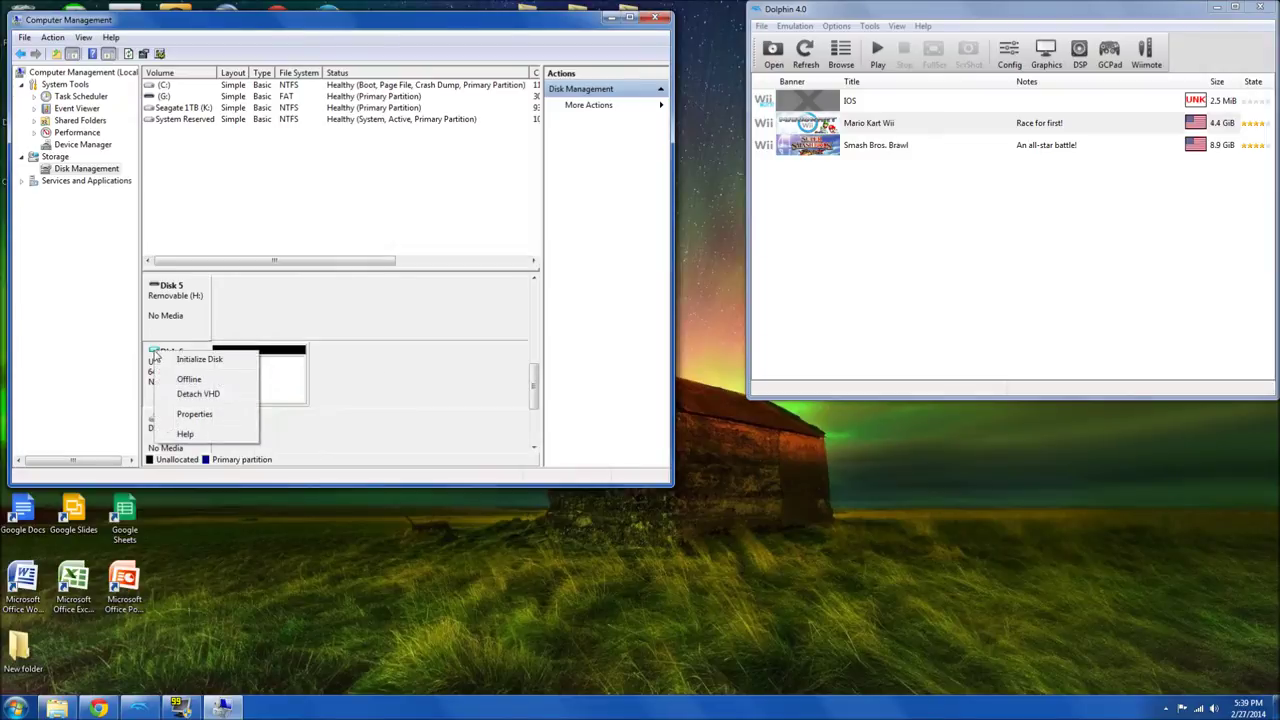
click(199, 360)
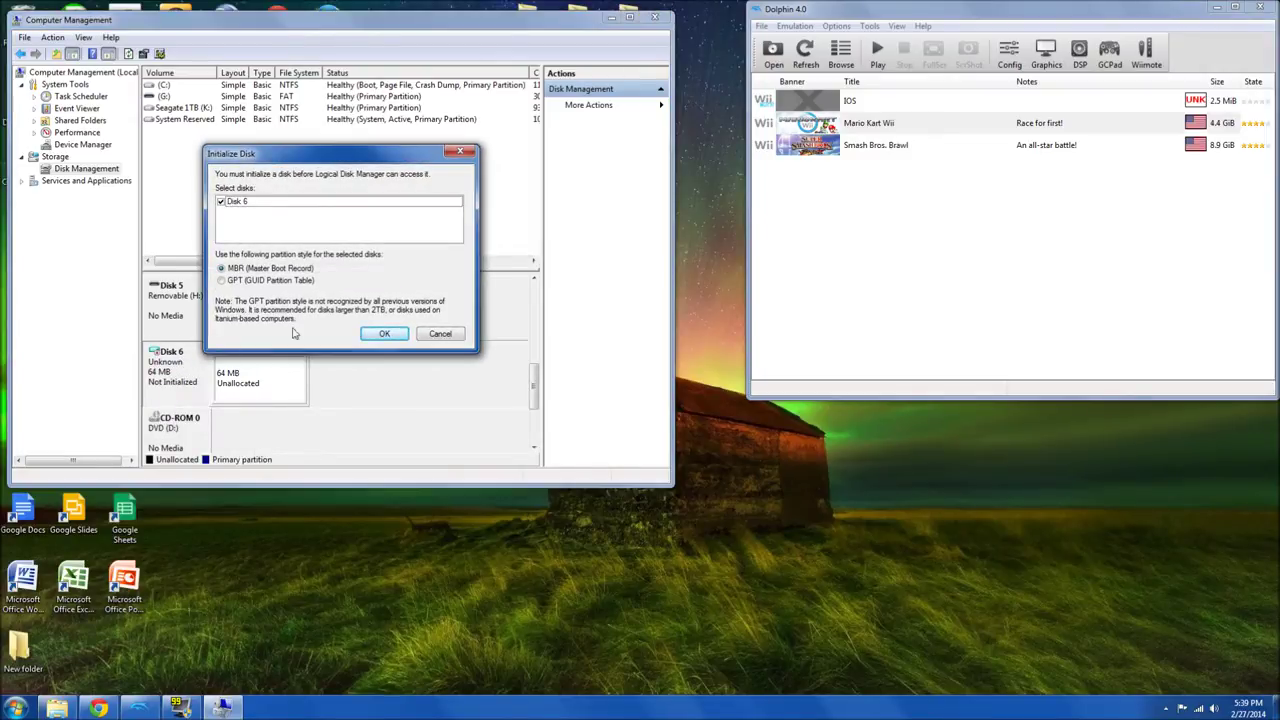
click(381, 336)
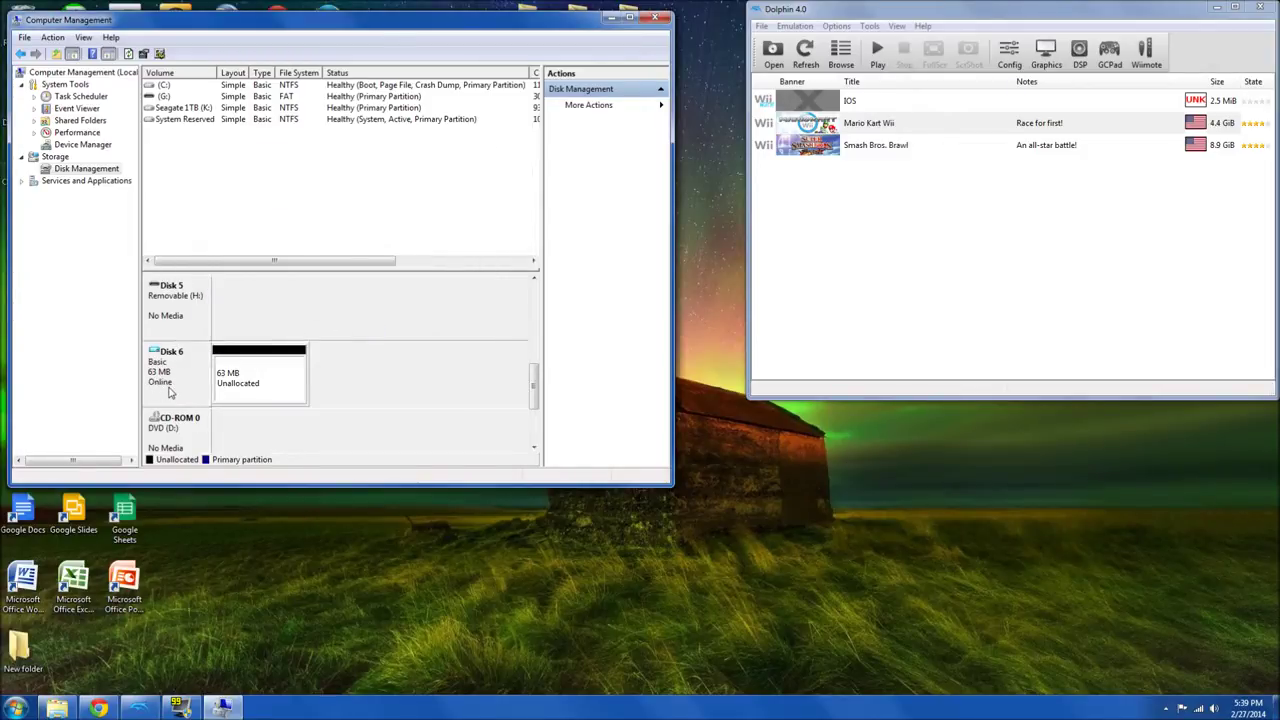
Create a simple volume on Disk 6 with the default size and drive letter, quick-formatted as FAT32.
right_click(238, 366)
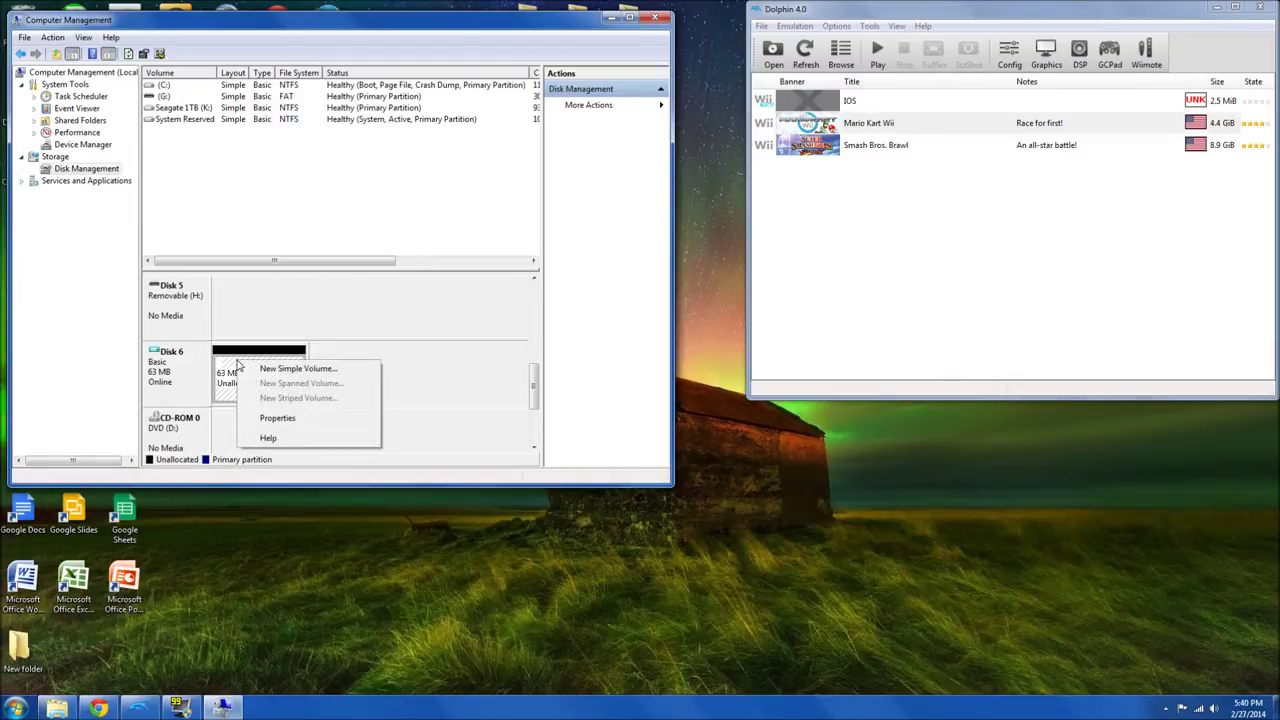
click(300, 369)
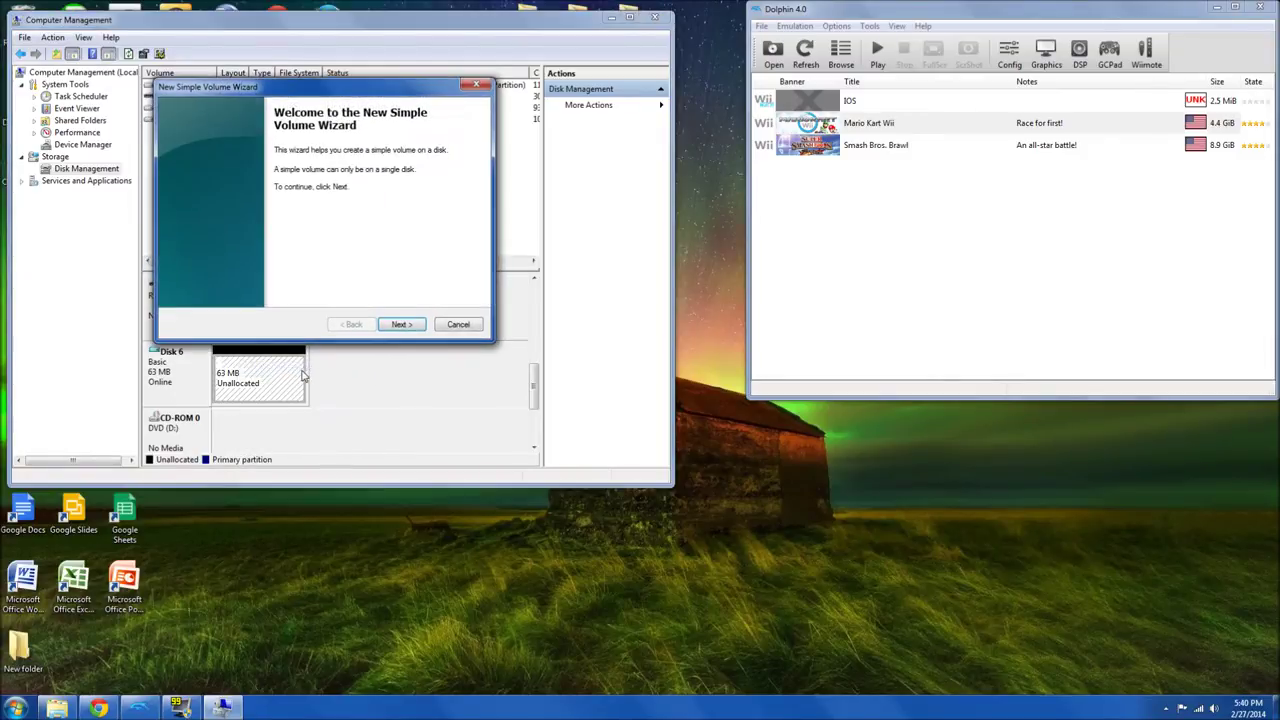
click(398, 325)
click(398, 325)
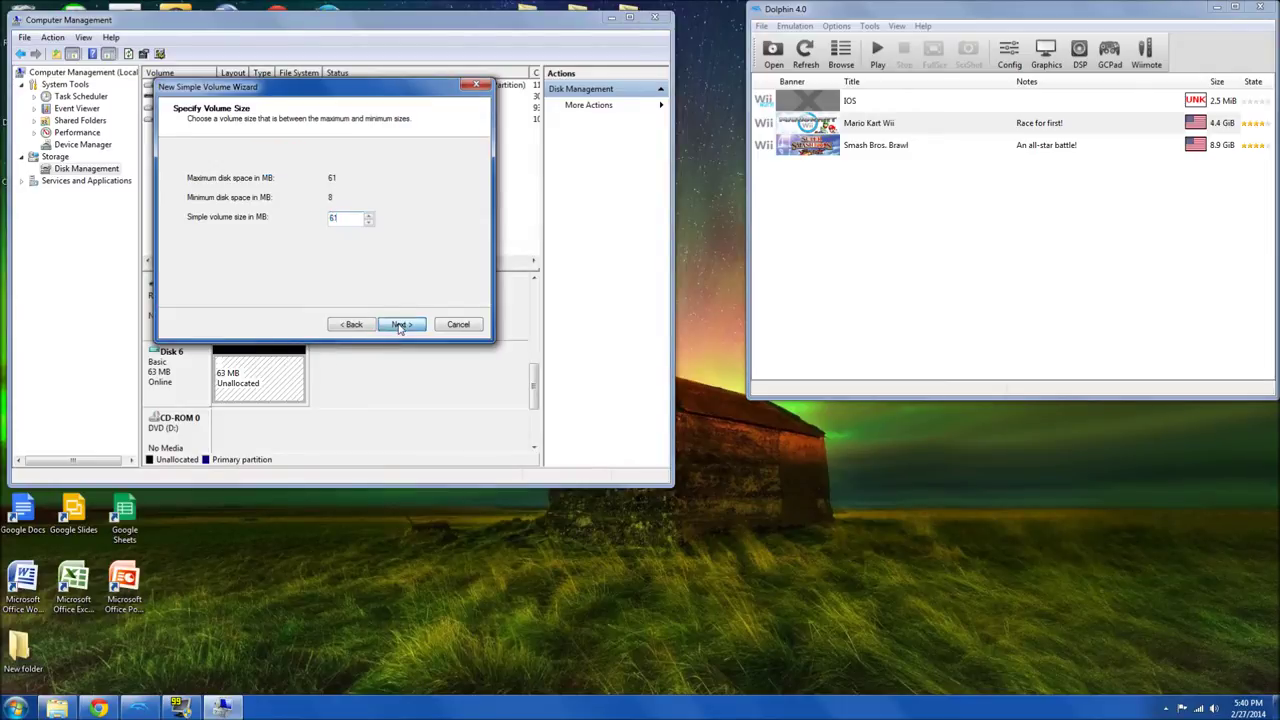
click(399, 325)
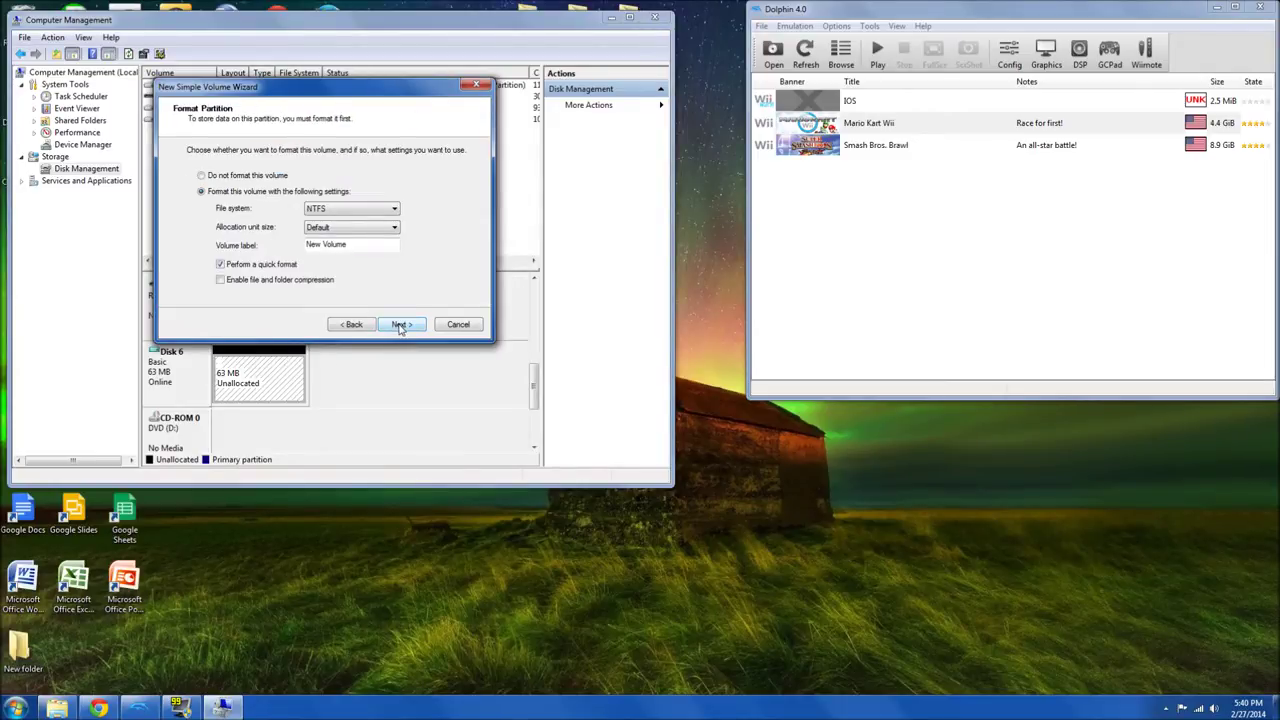
click(366, 209)
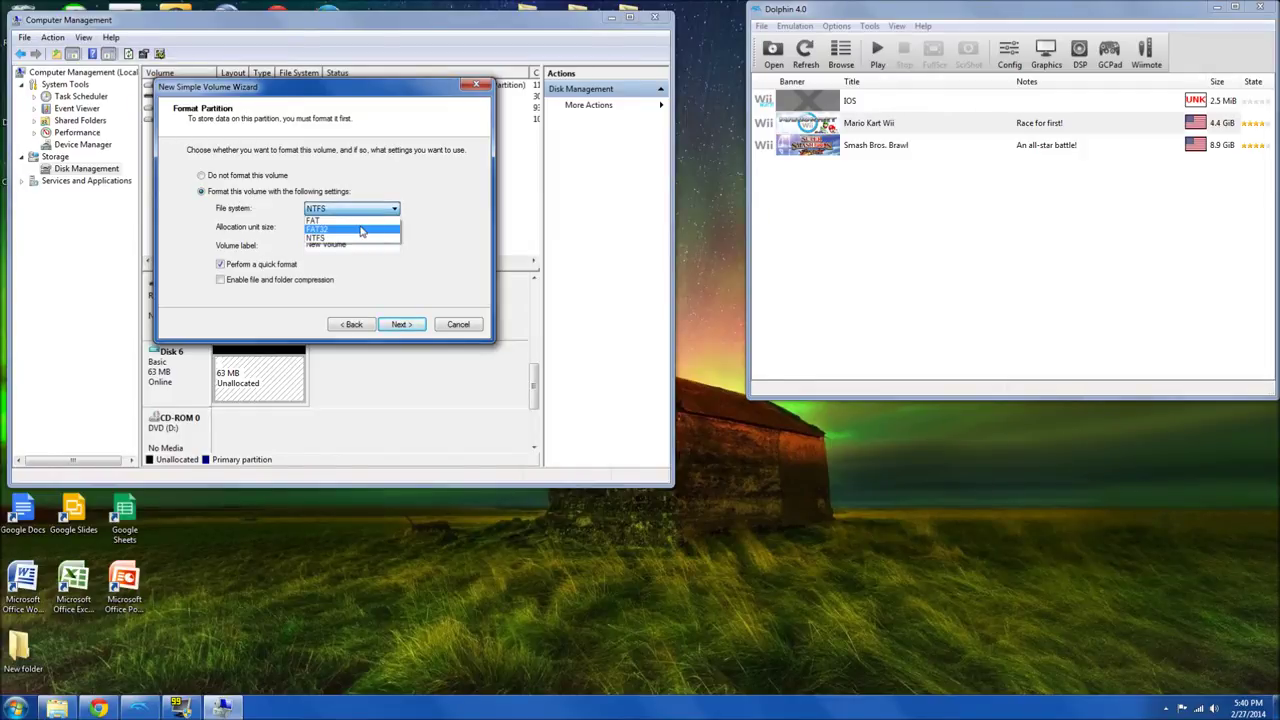
click(362, 230)
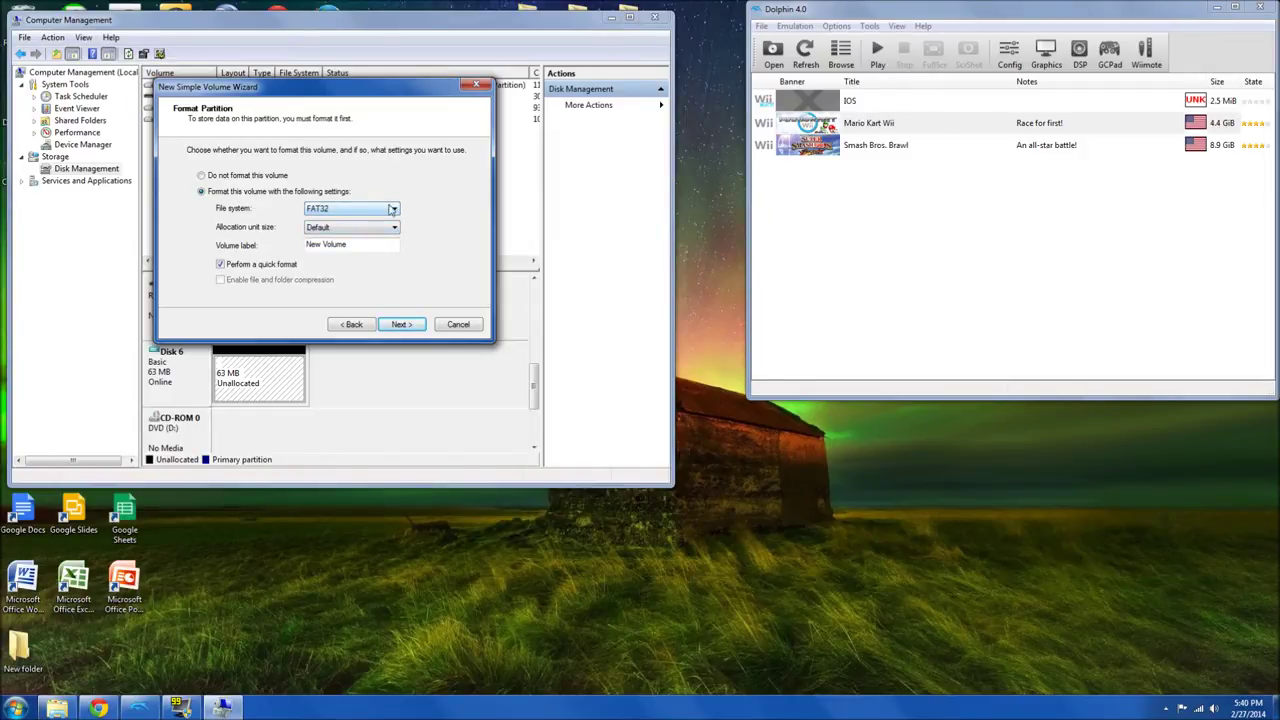
click(400, 325)
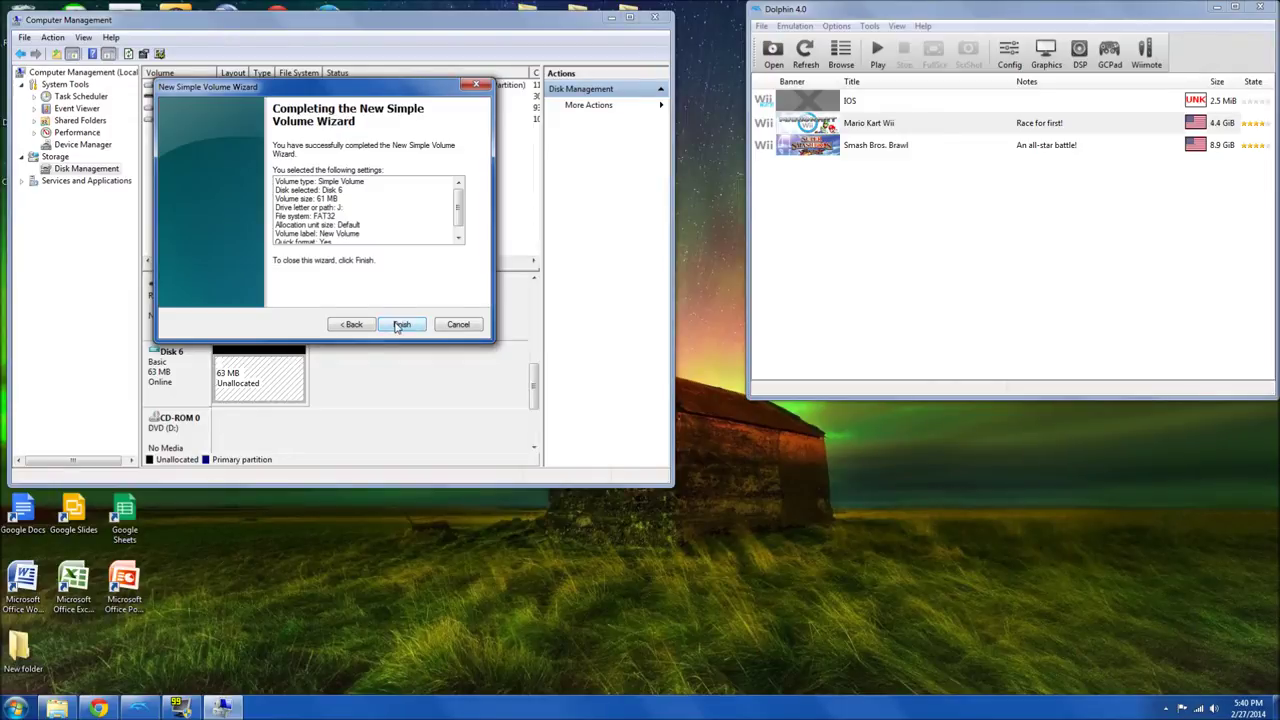
click(400, 325)
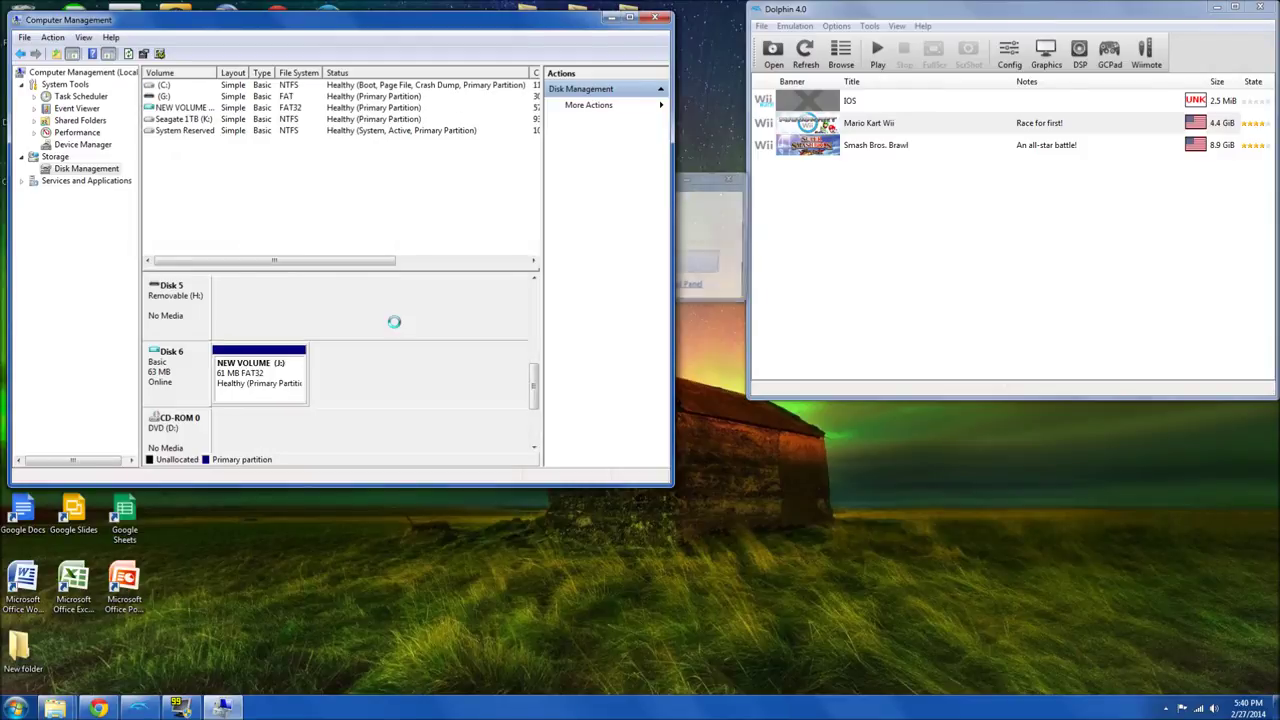
Open the new volume (J:) and the removable disk (G:) in separate folder windows arranged side by side.
click(720, 219)
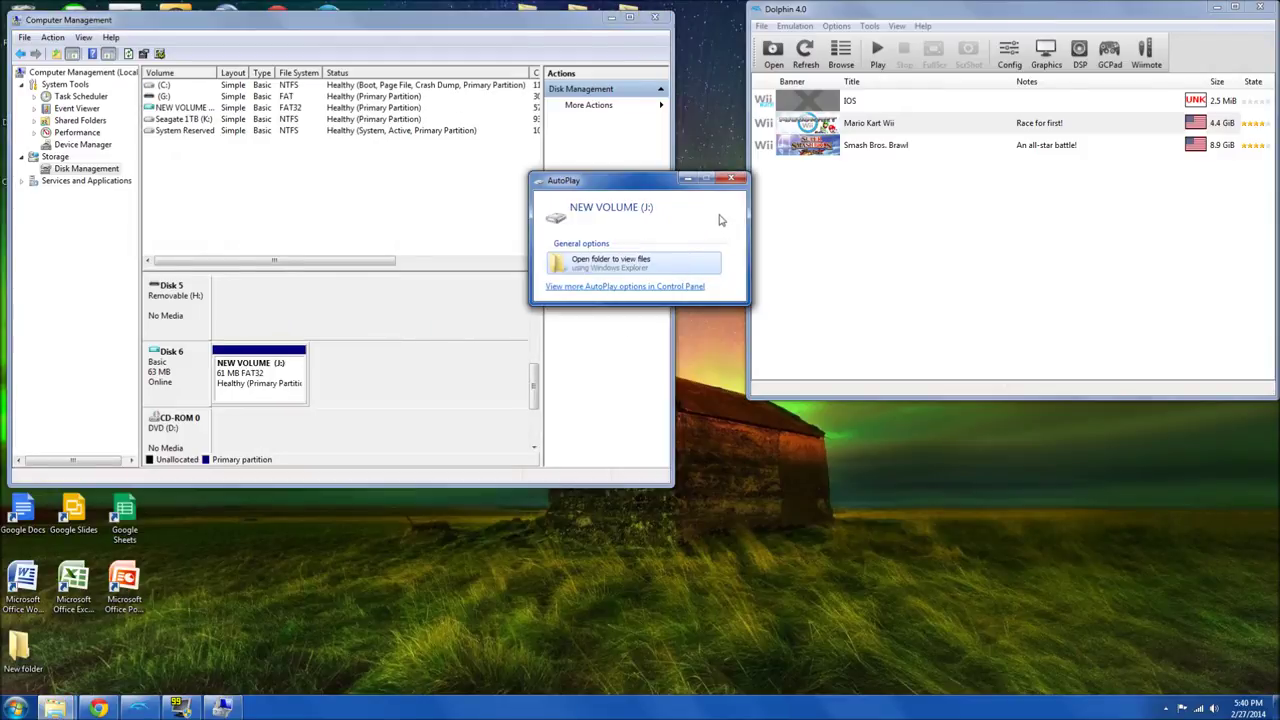
click(596, 264)
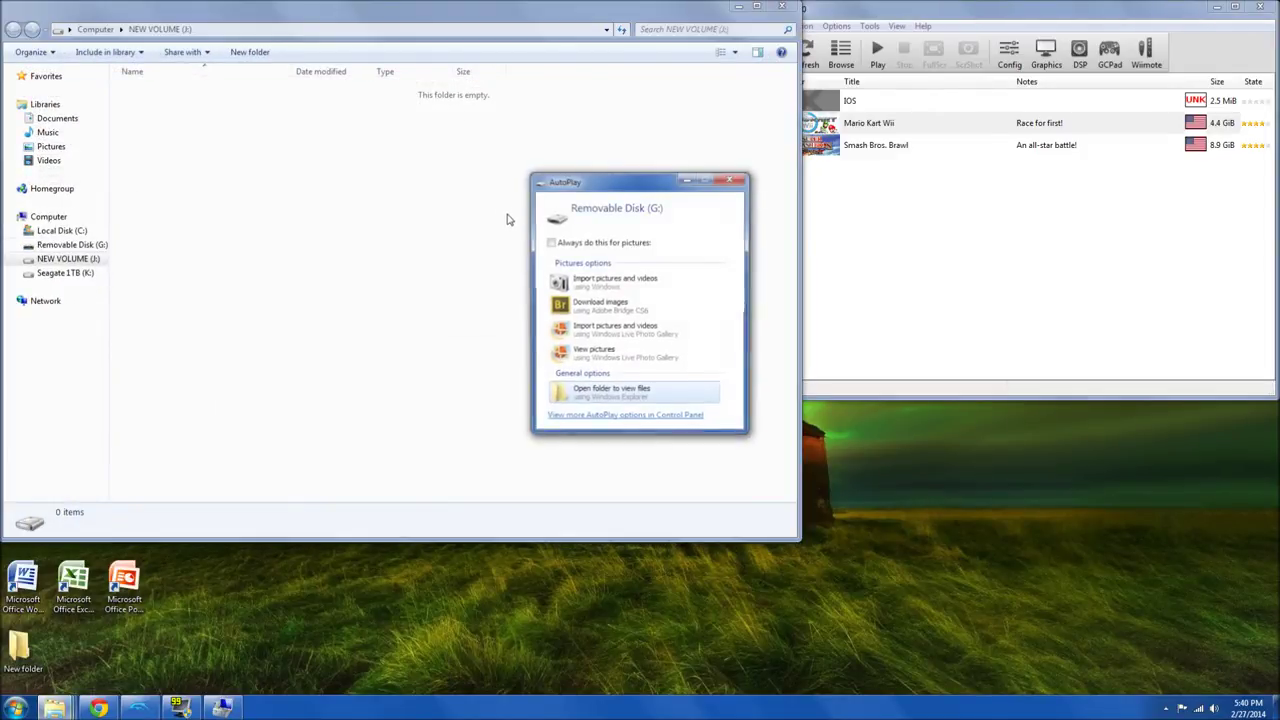
click(613, 396)
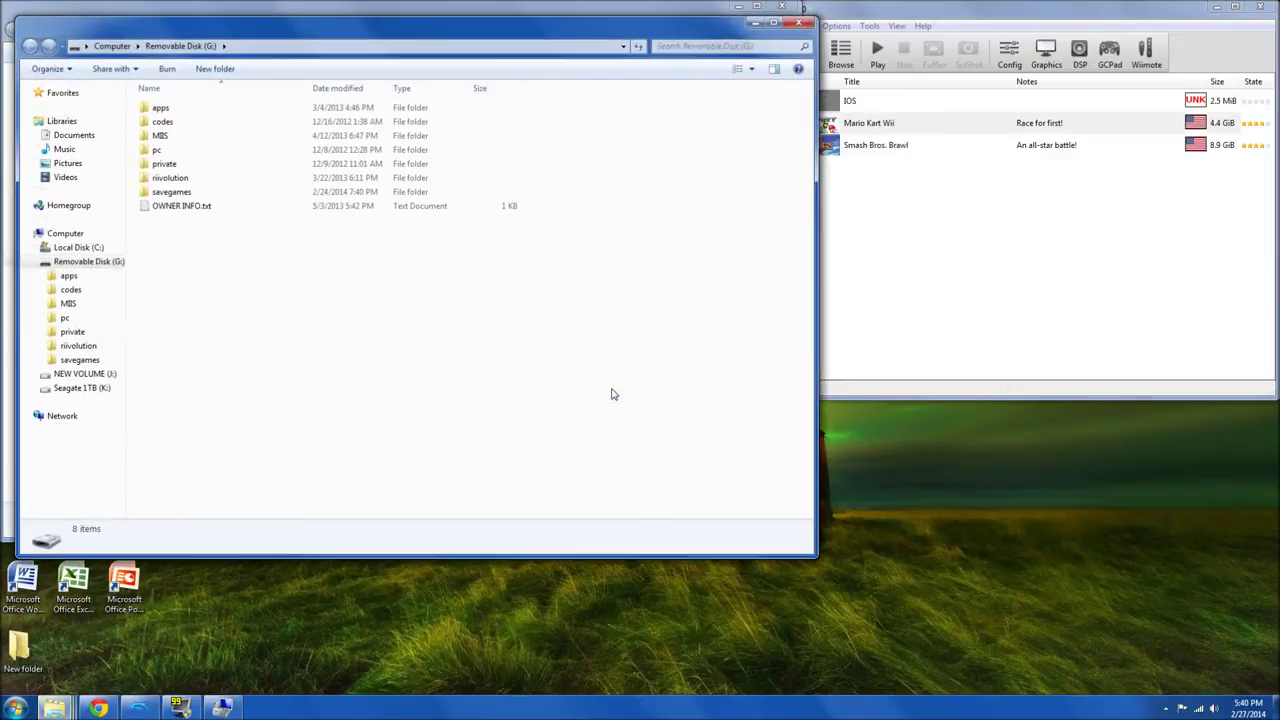
key(super+Right)
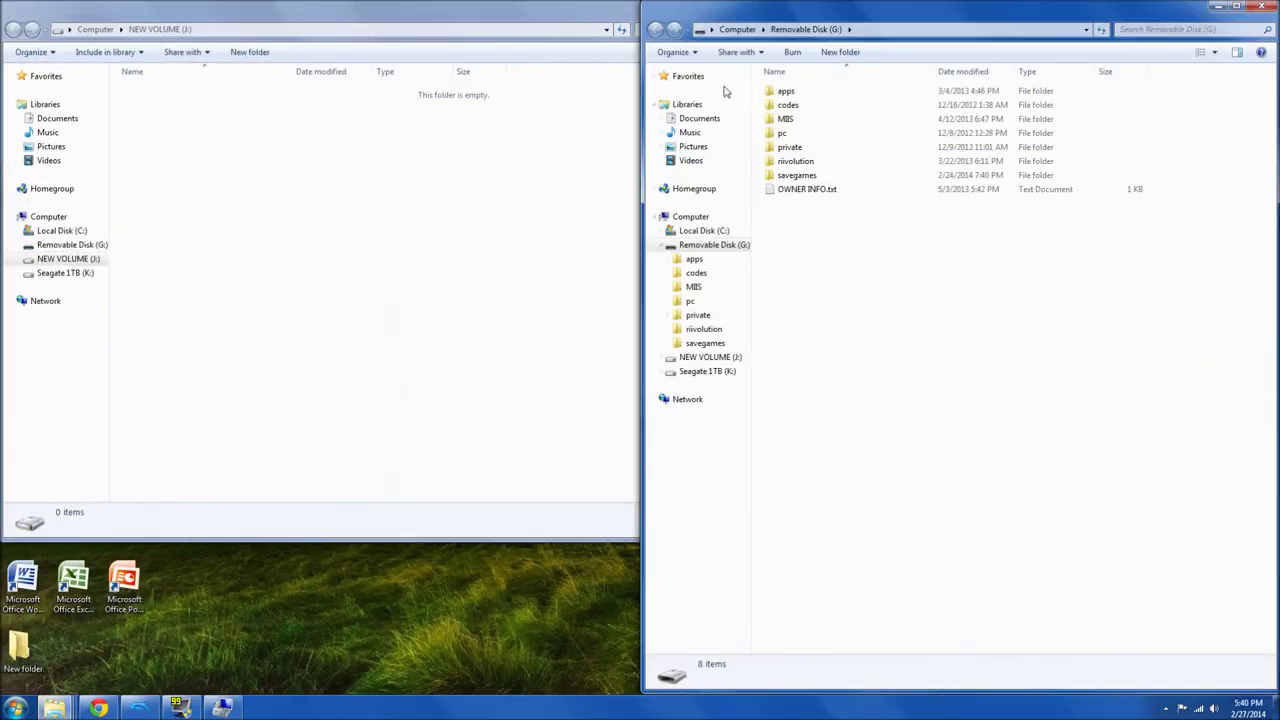
Copy the private folder from the removable disk (G:) to the new volume (J:) and close both folder windows.
click(797, 150)
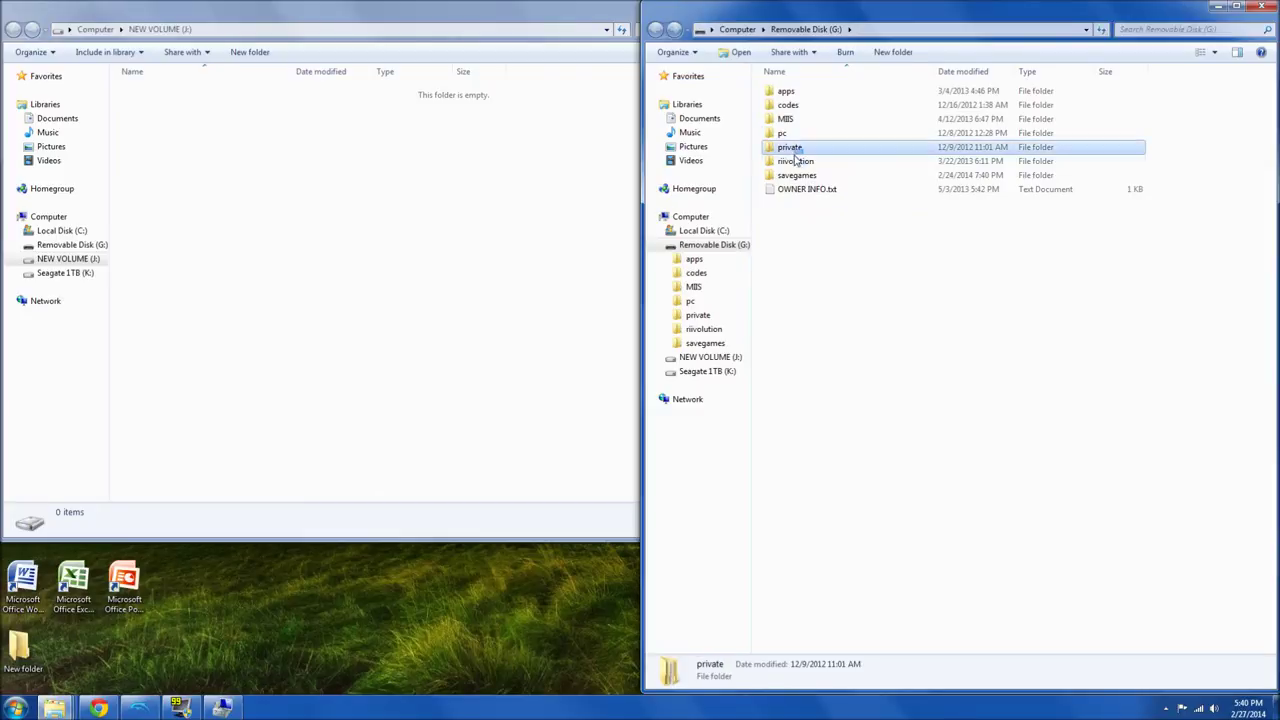
drag(783, 149, 398, 175)
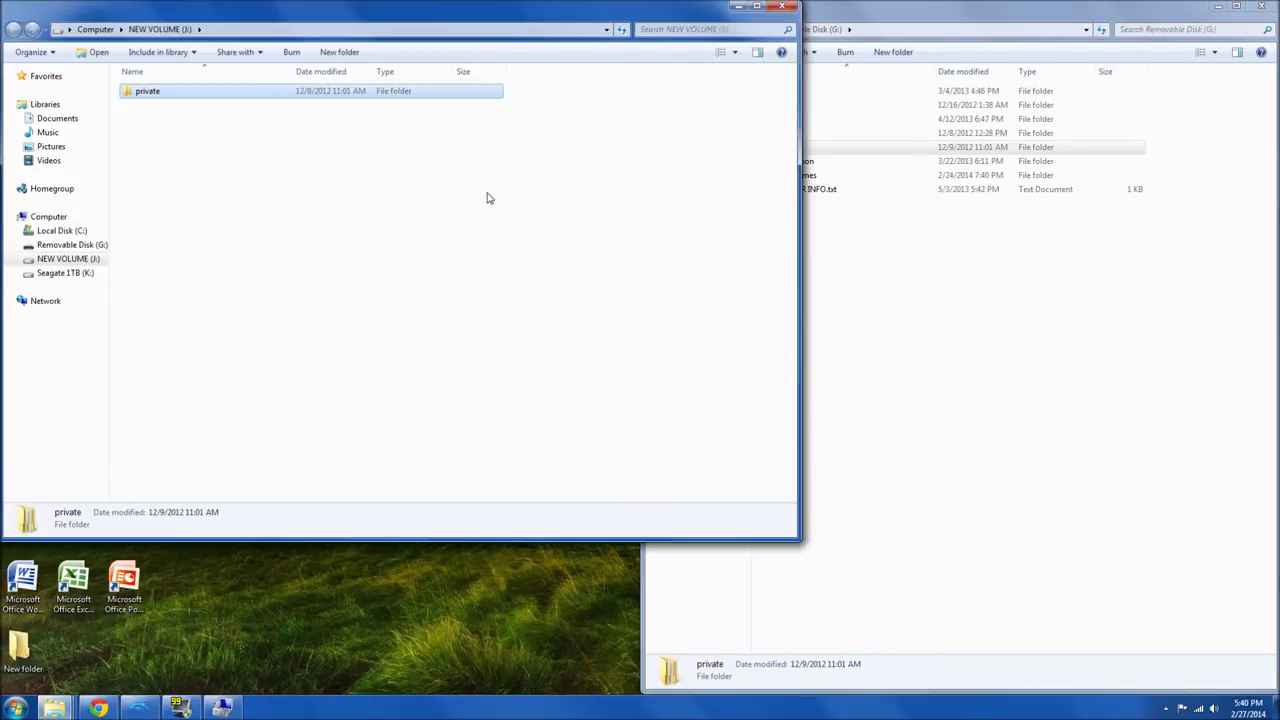
click(437, 149)
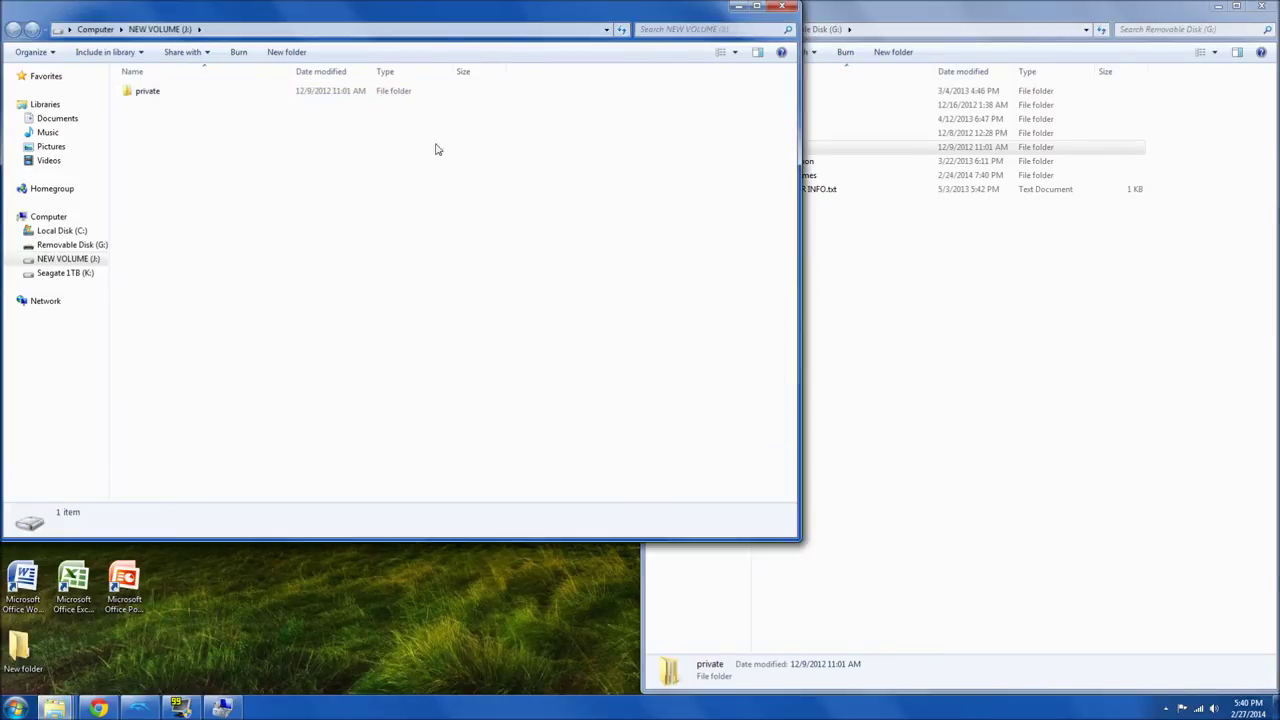
click(782, 6)
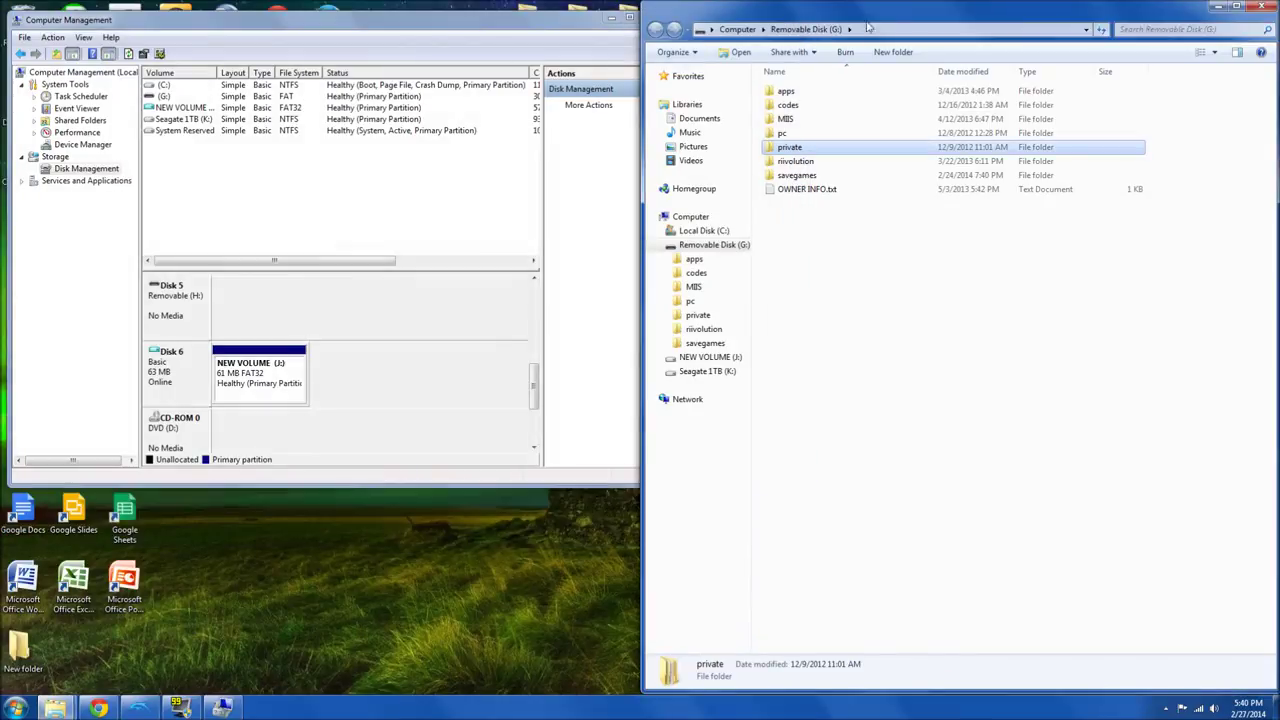
click(1262, 8)
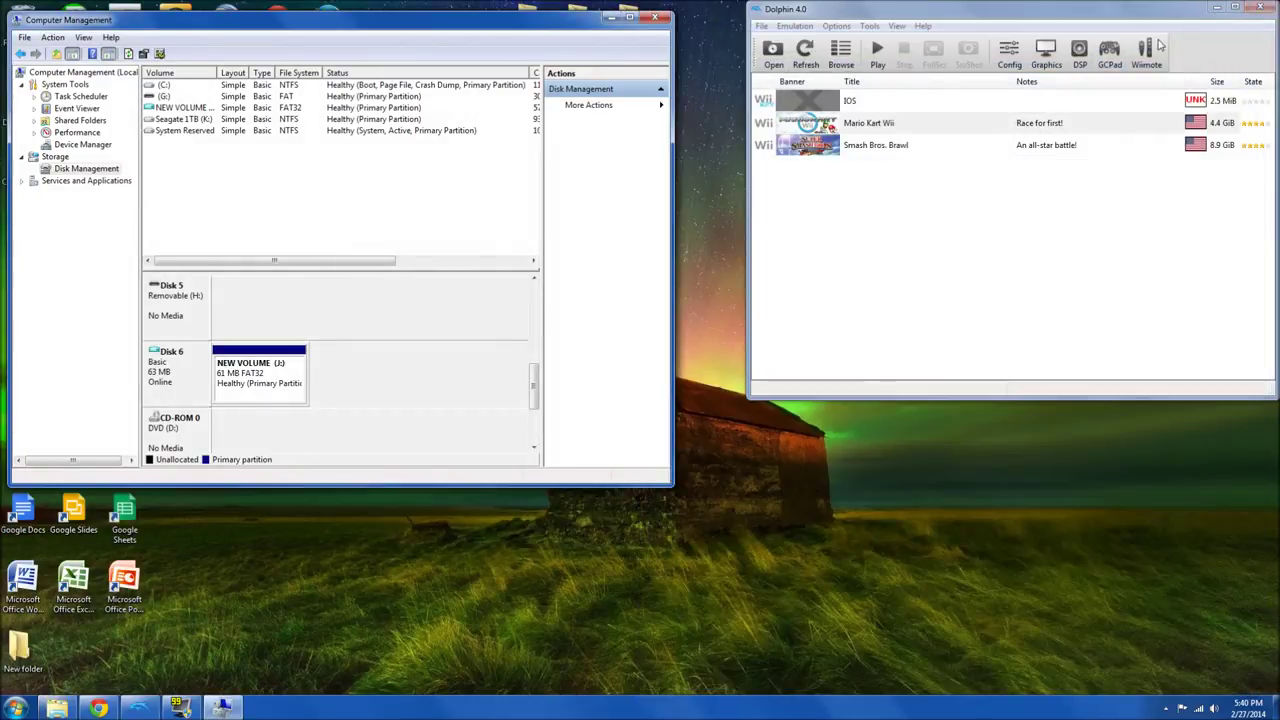
Detach the Disk 6 virtual hard disk without deleting its file, and close Computer Management.
right_click(263, 375)
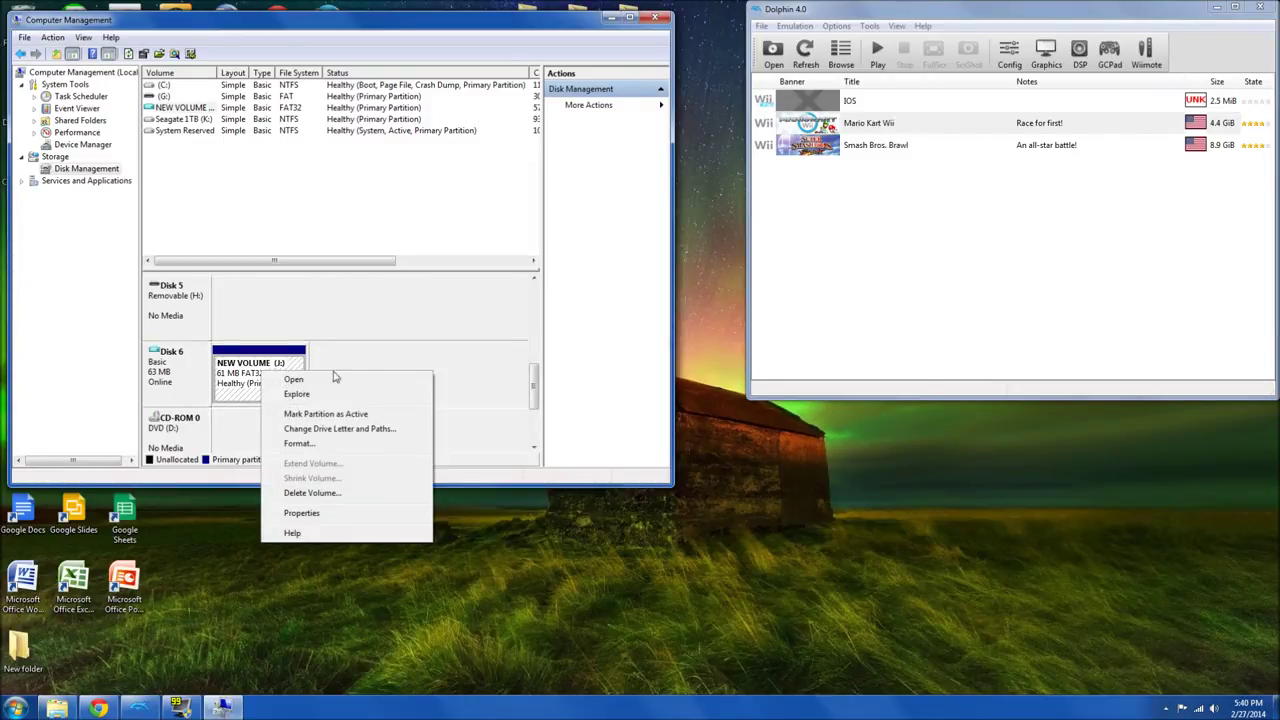
right_click(167, 364)
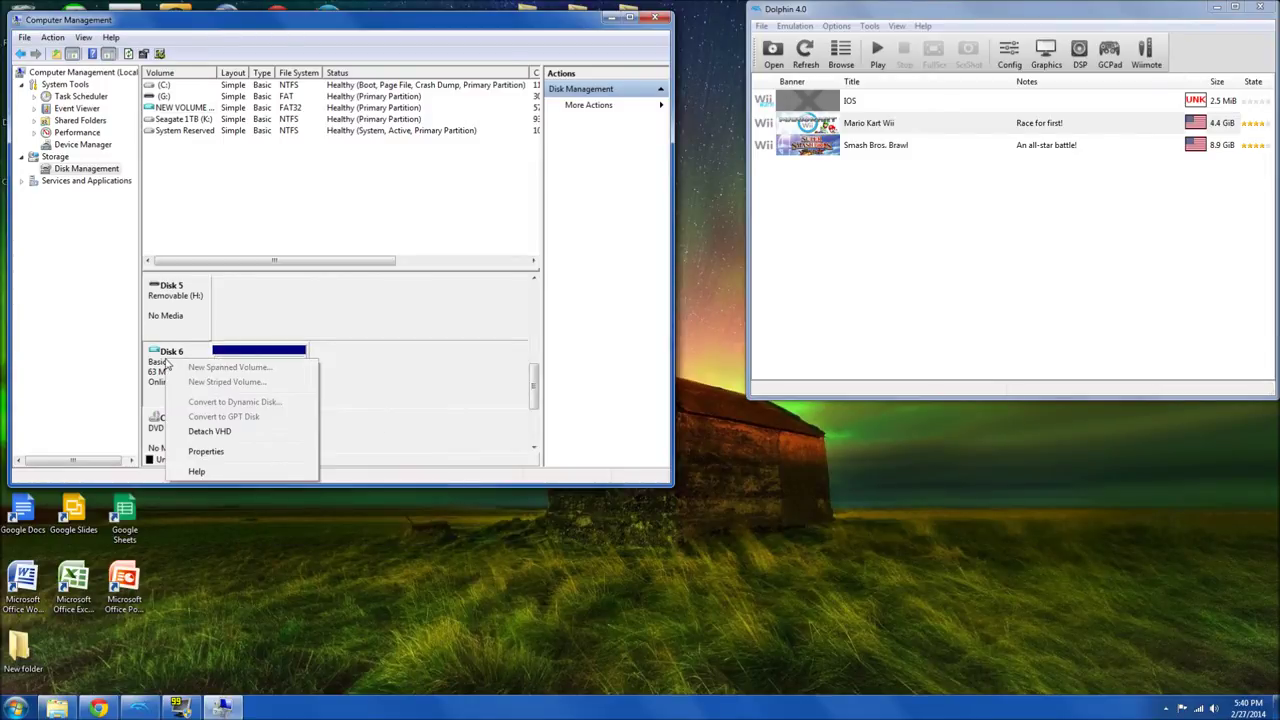
click(225, 434)
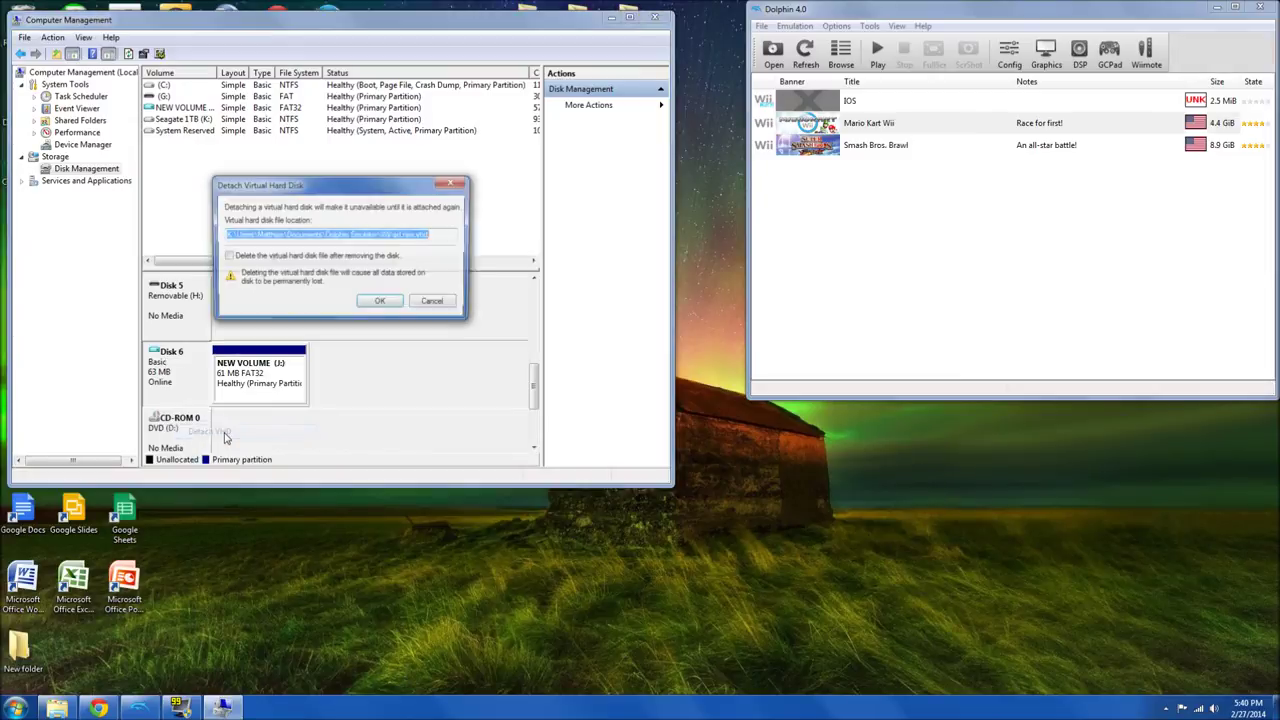
click(383, 302)
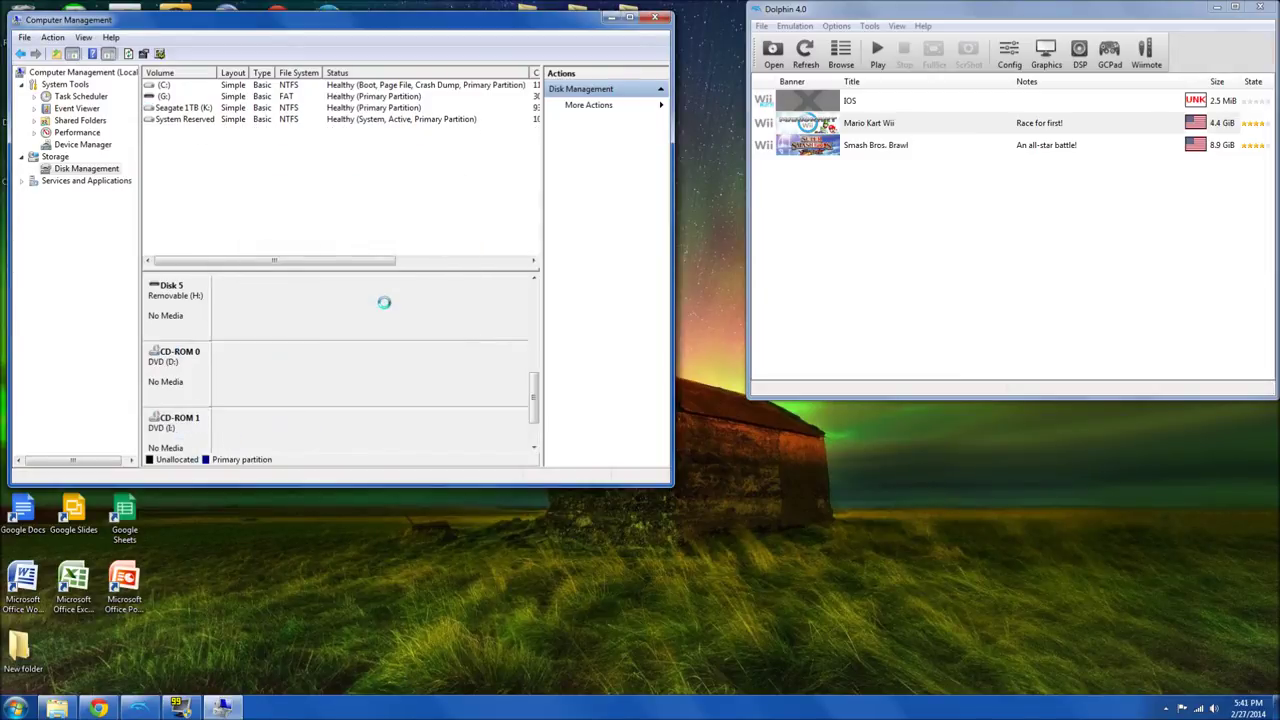
click(656, 18)
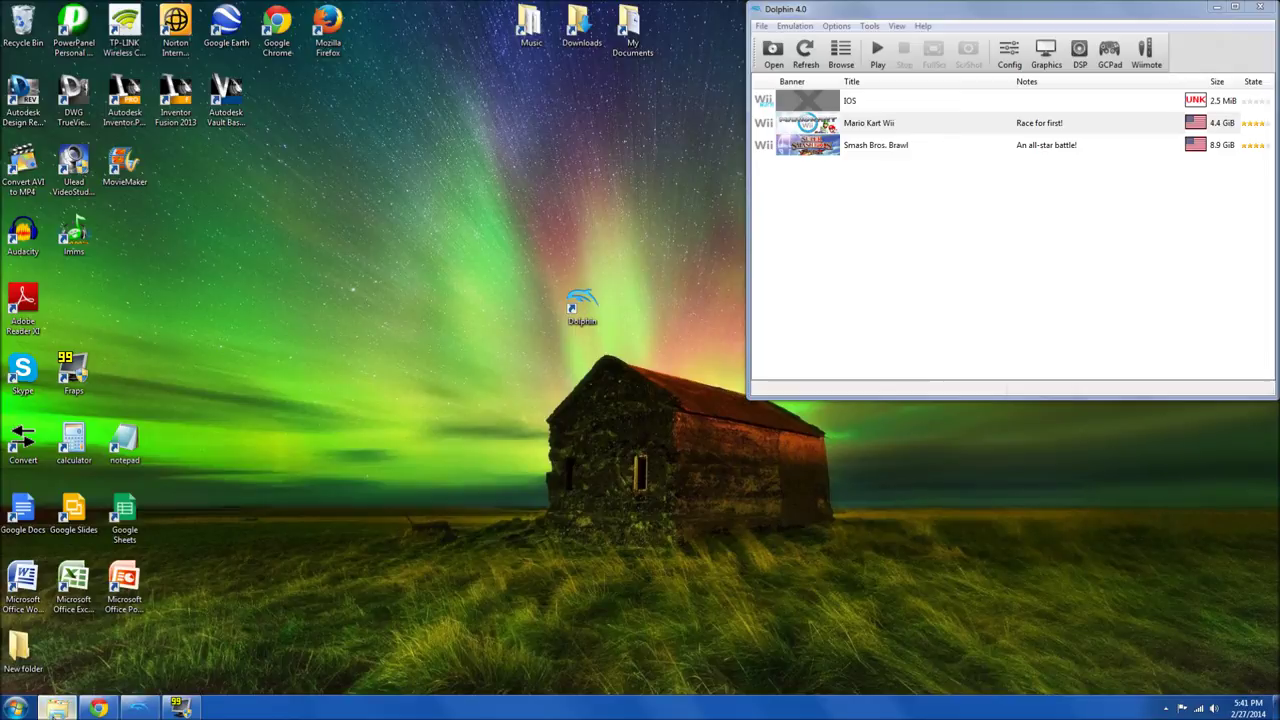
Rename sd.raw.vhd in the Dolphin Emulator Wii folder to sd.raw, accepting the file extension change.
click(57, 708)
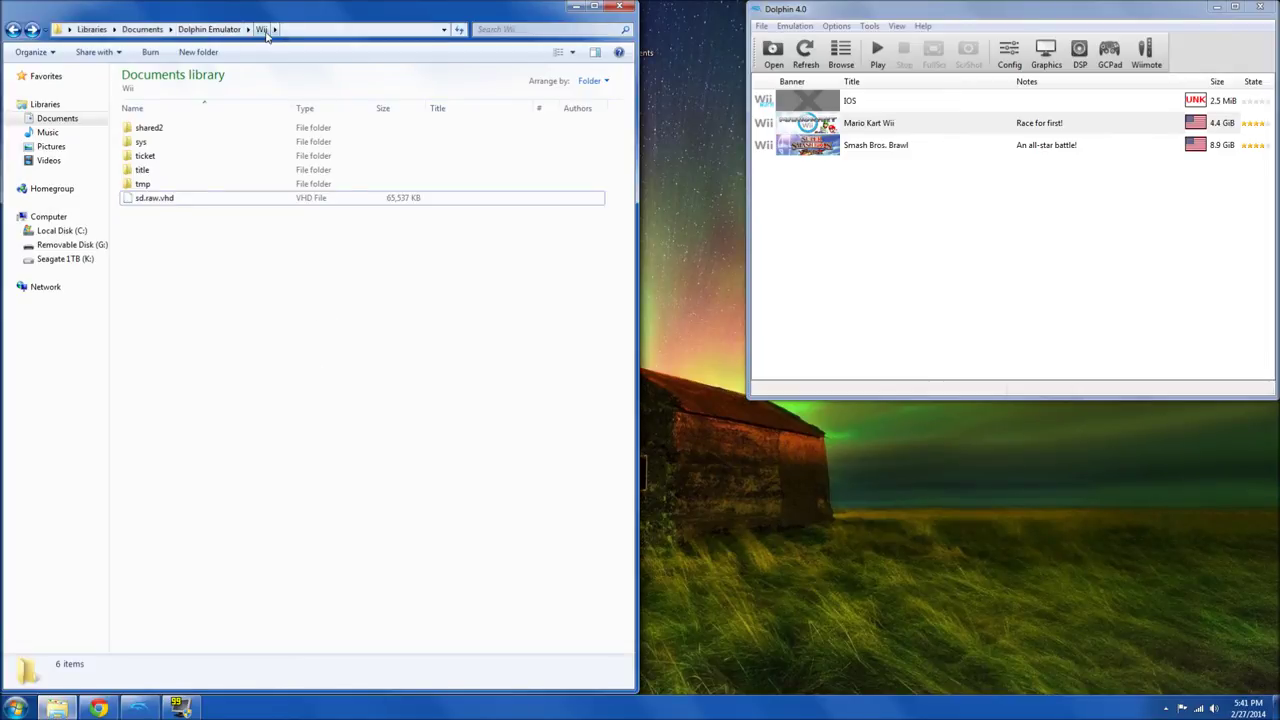
right_click(160, 204)
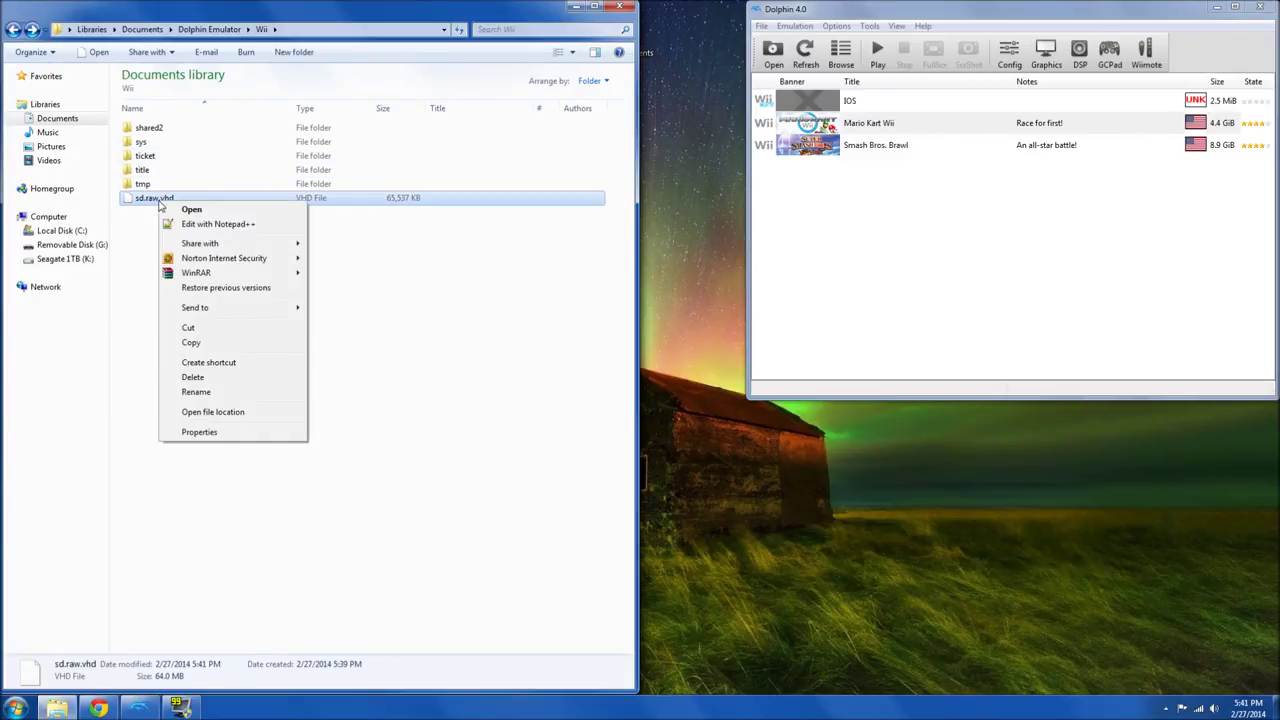
click(190, 392)
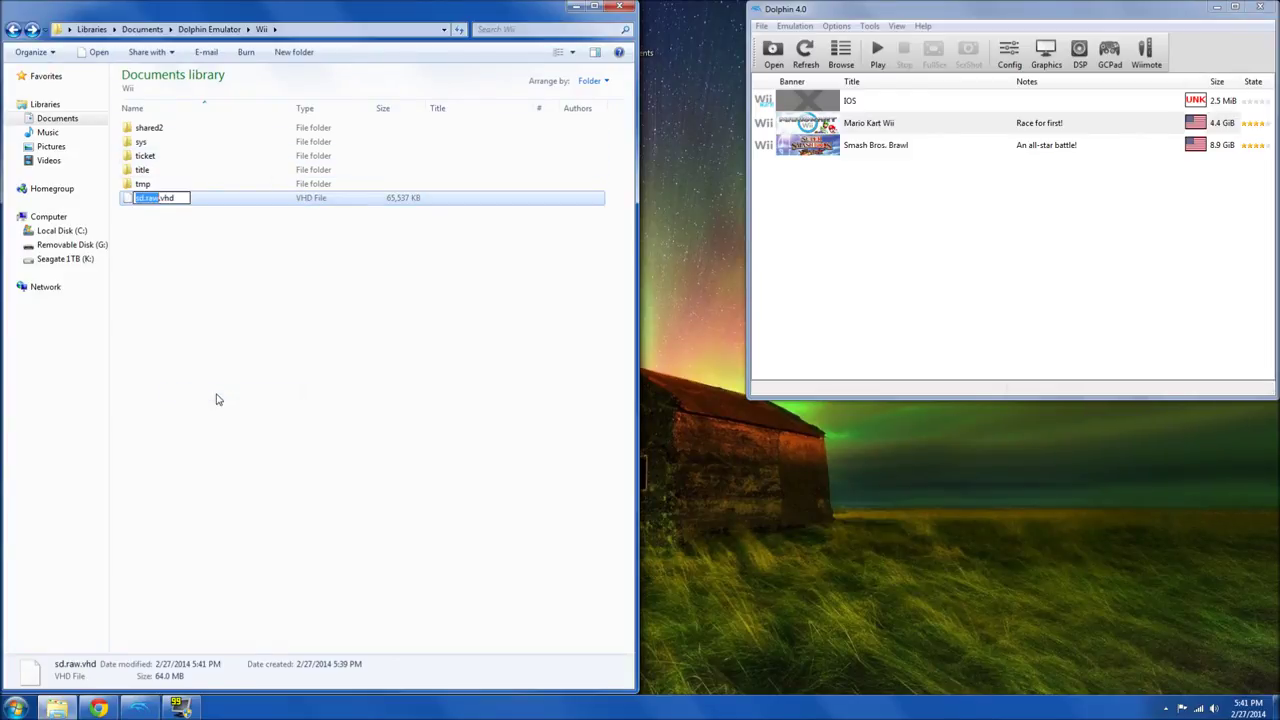
key(Right)
key(Return)
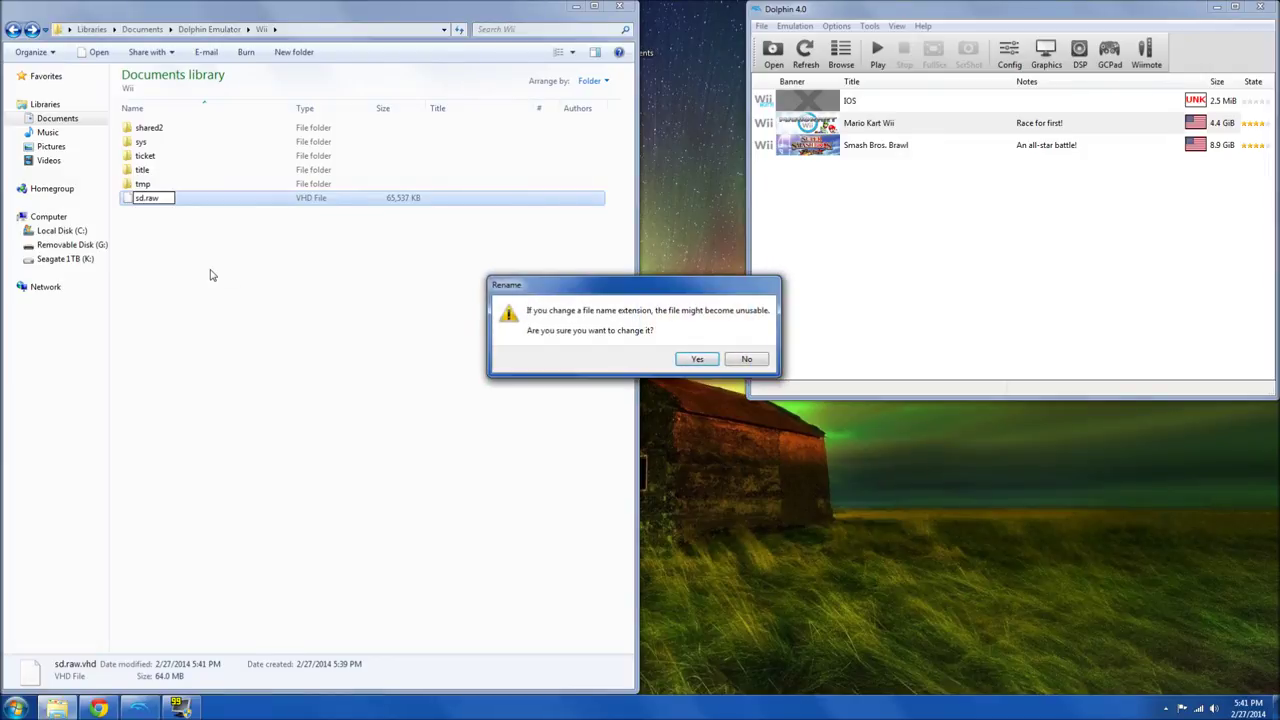
click(697, 361)
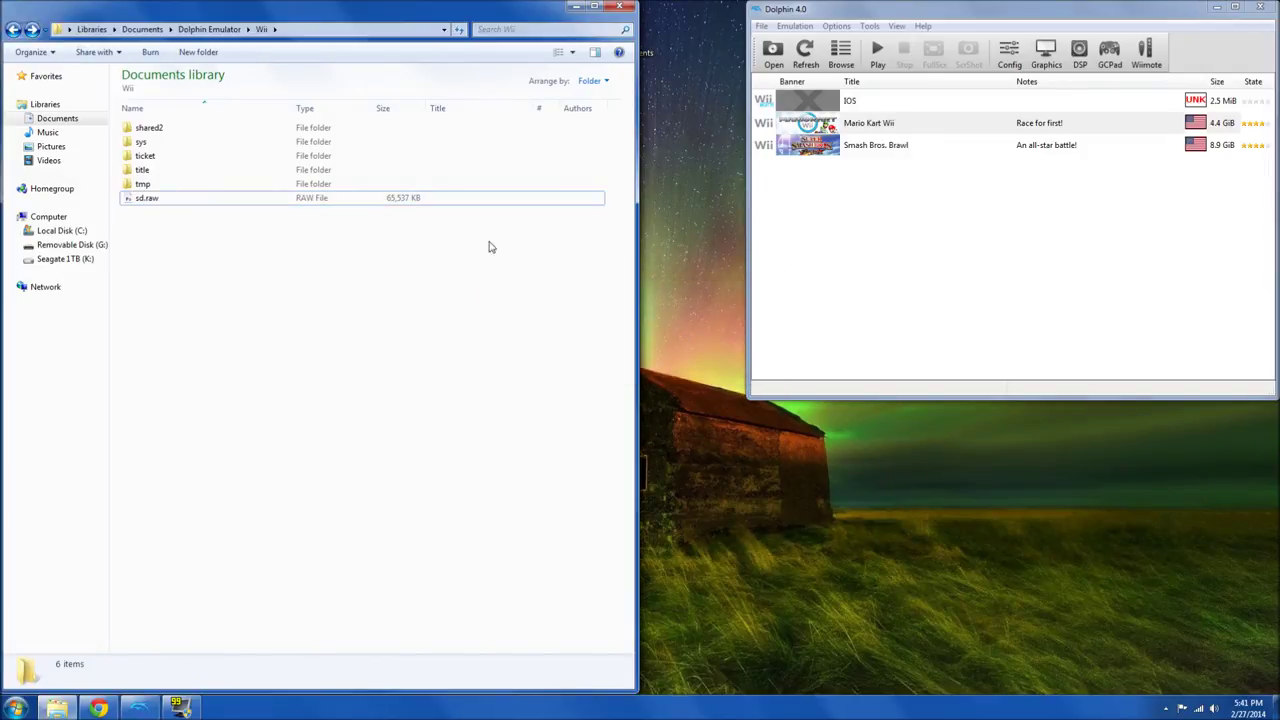
Launch Smash Bros. Brawl from the Dolphin game list and maximize the game window.
click(900, 231)
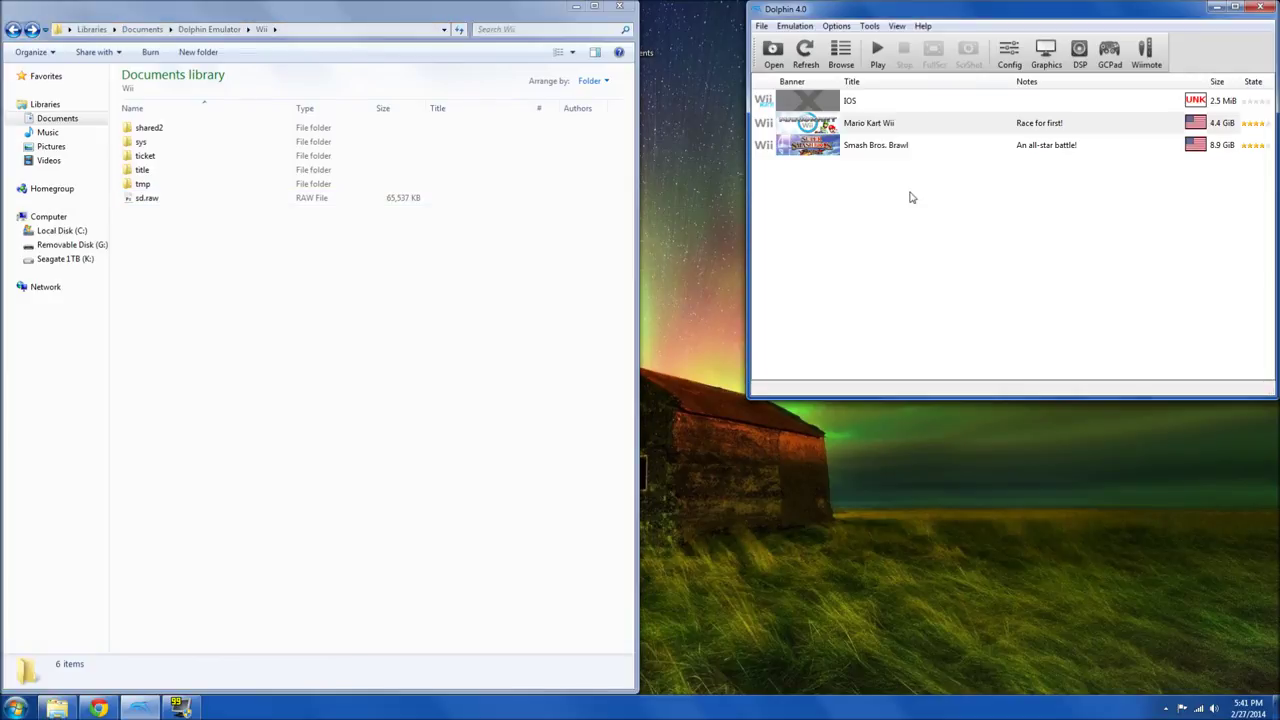
double_click(899, 150)
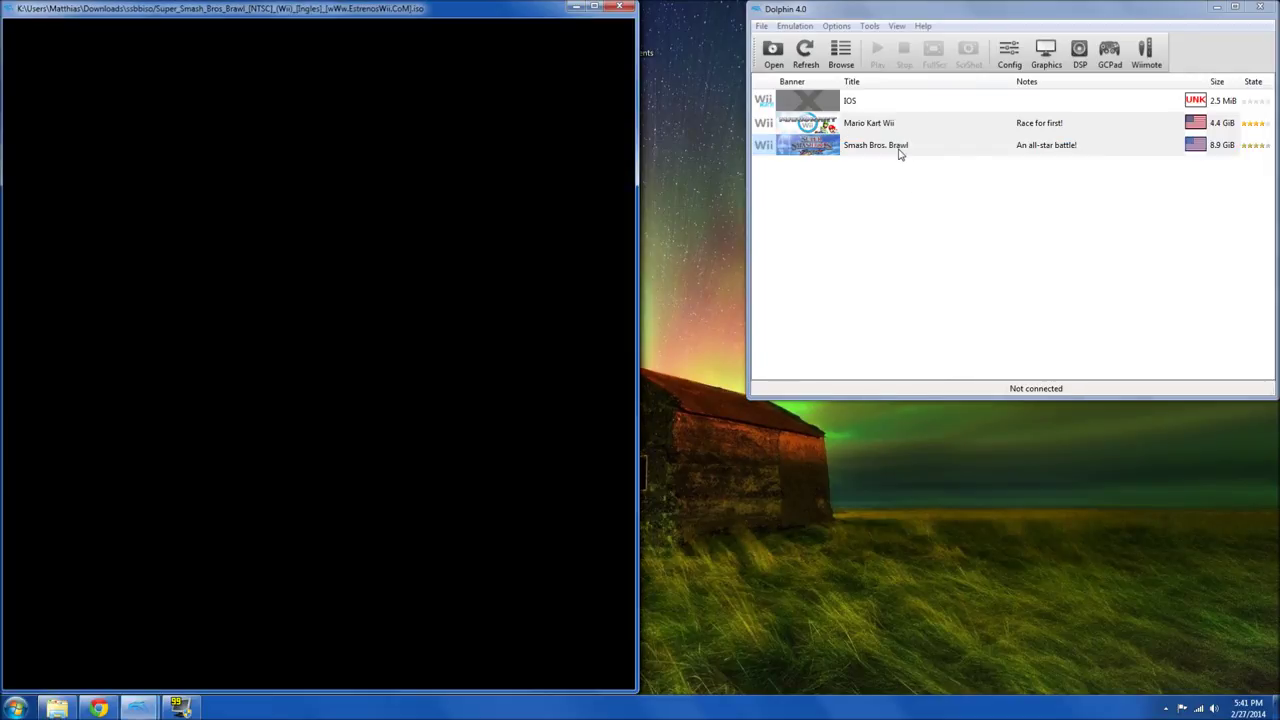
click(594, 8)
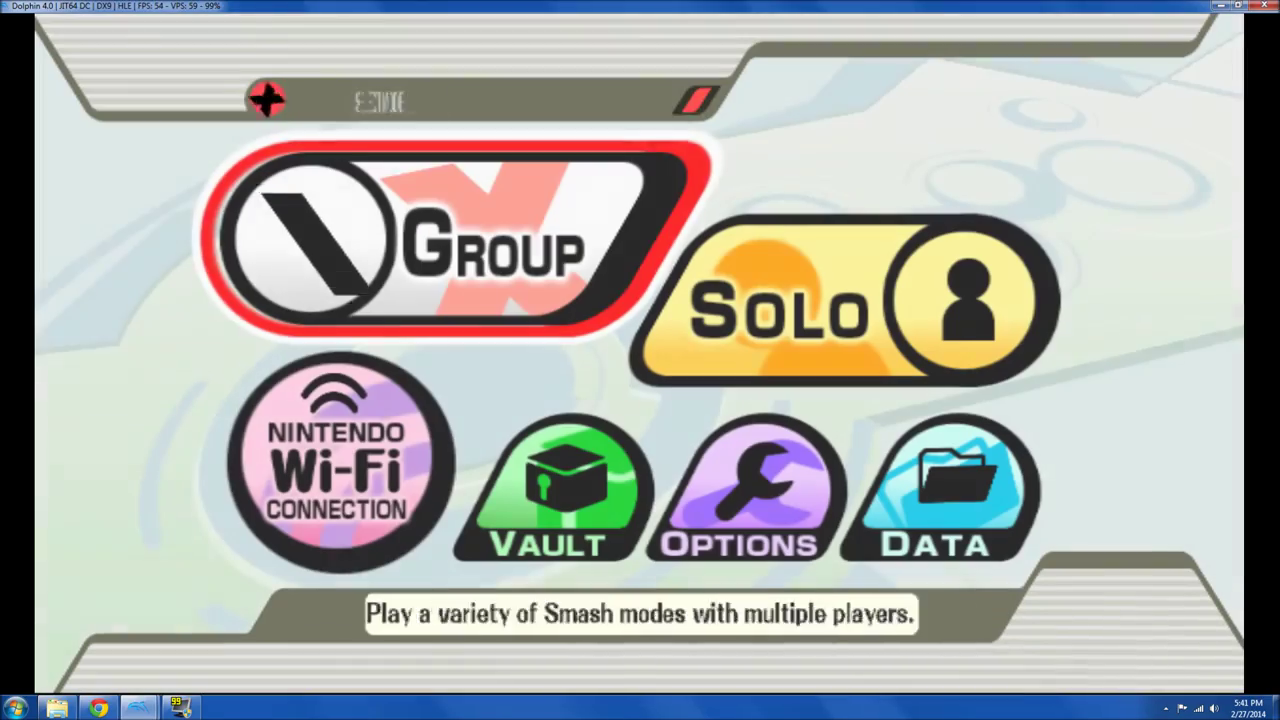
Open the Replays section inside the game's Vault.
key(Down)
key(x)
key(Down)
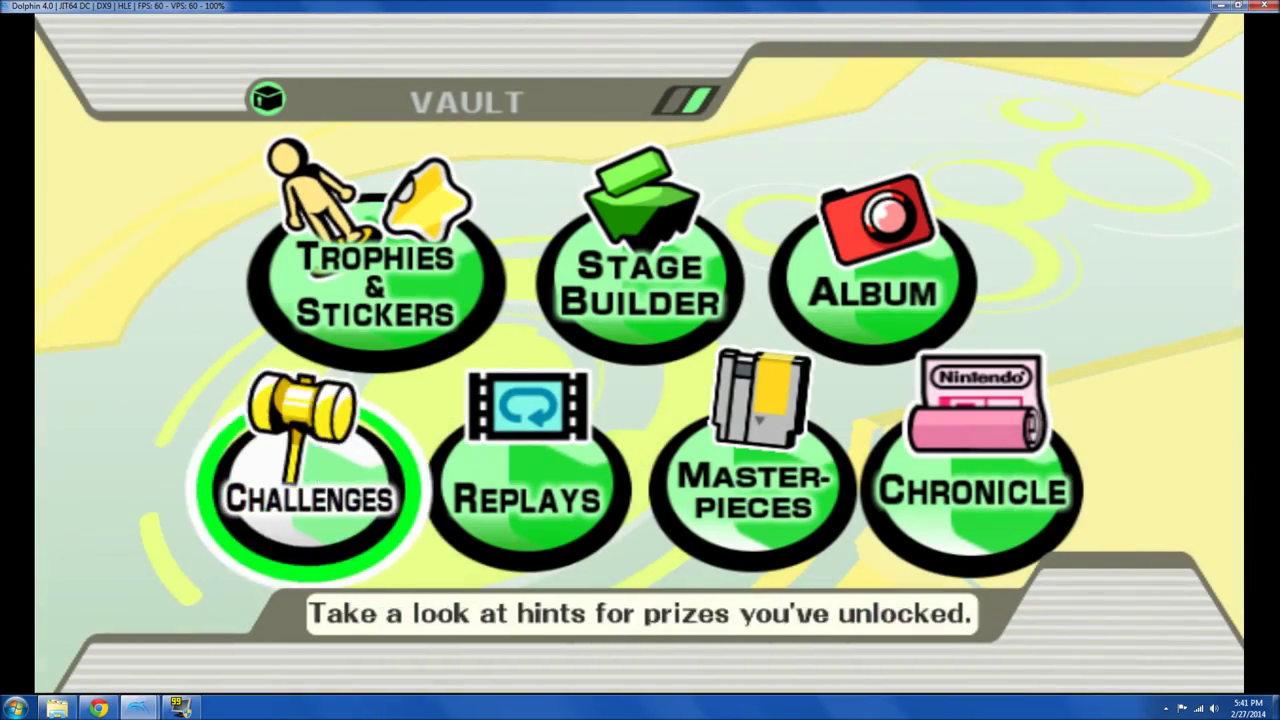
key(Right)
key(x)
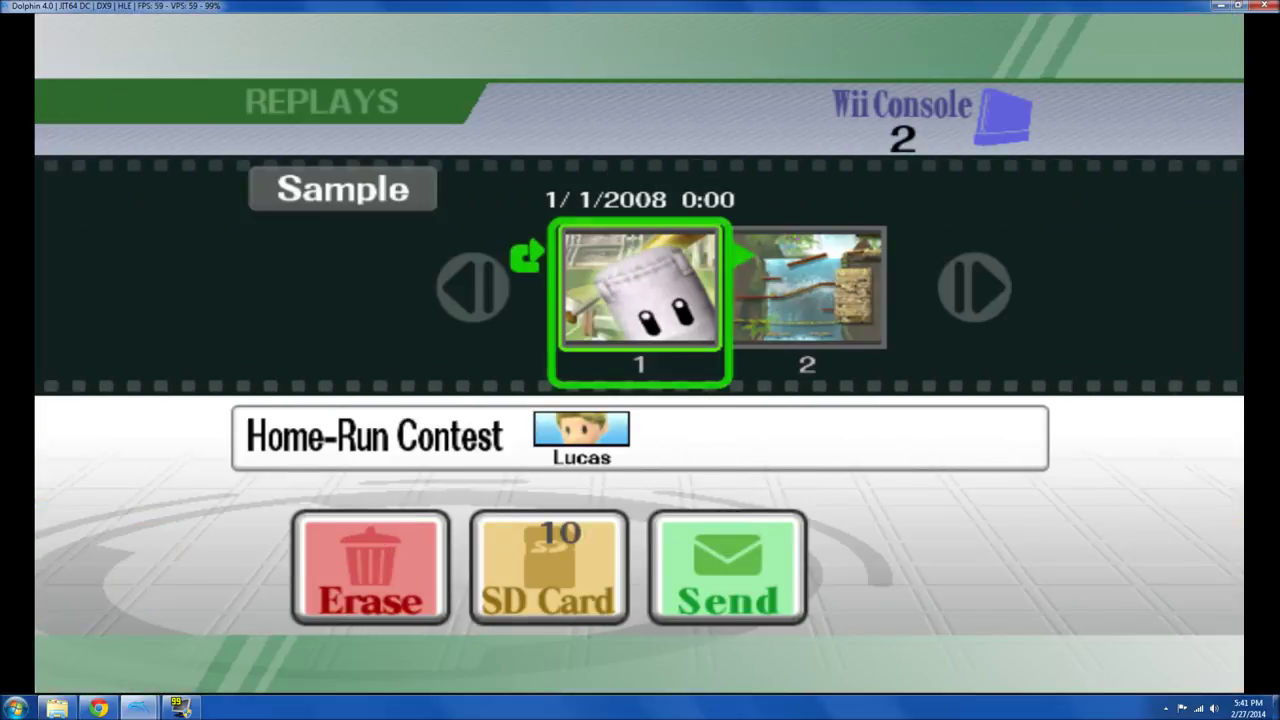
Switch the replay list from the Wii Console to the SD Card.
key(Down)
key(Right)
key(x)
key(x)
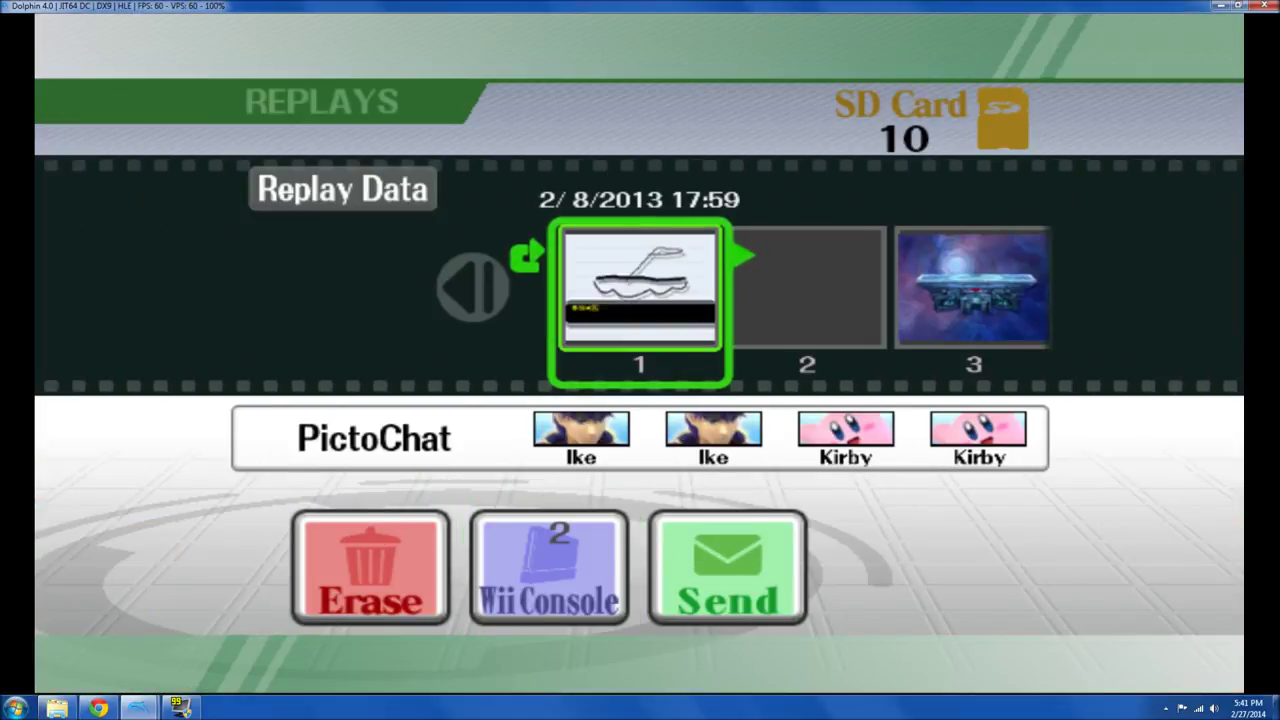
Browse through the replays stored on the SD card to check that the copied data loads.
key(Right)
key(Right)
key(Right)
key(Right)
key(Right)
key(Right)
key(Right)
key(Right)
key(Right)
key(Right)
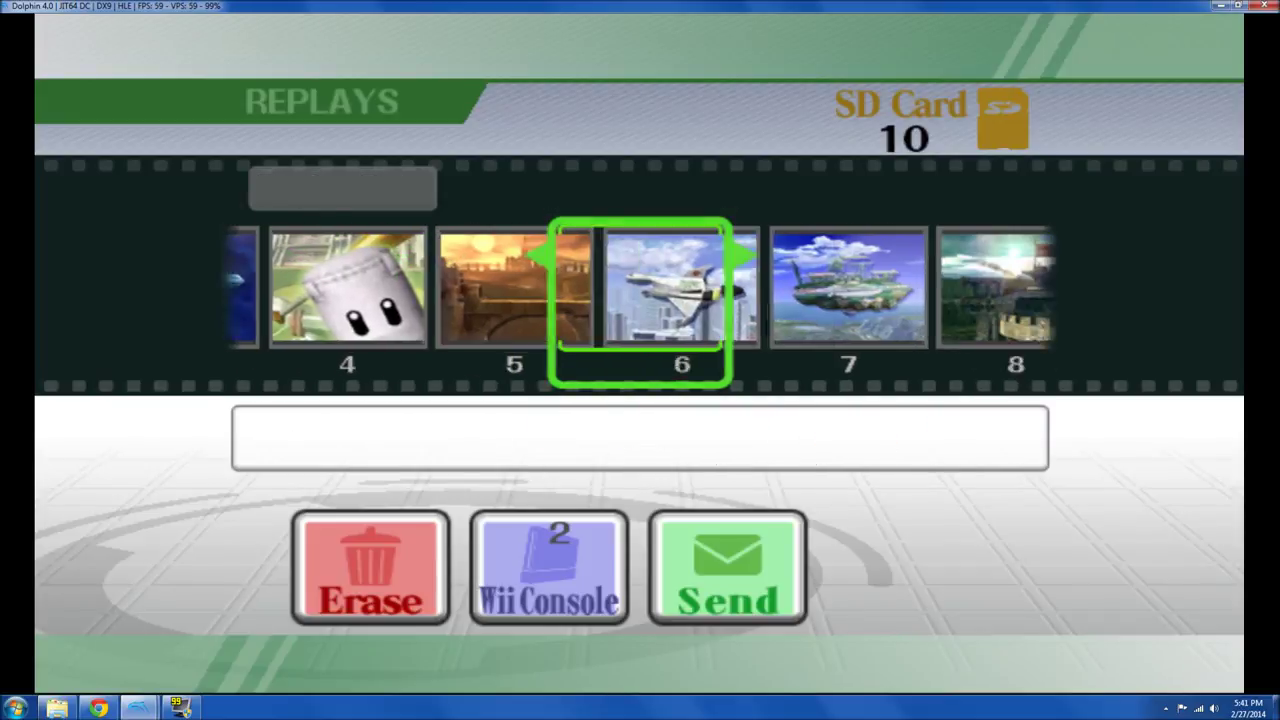